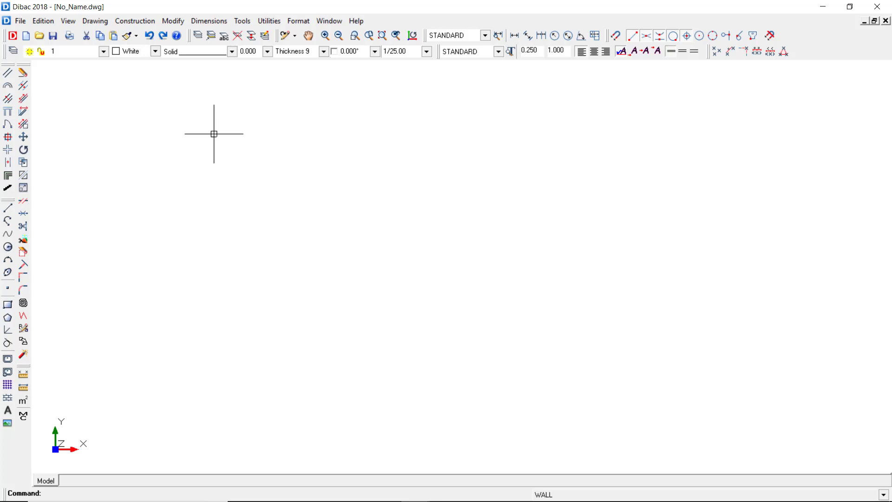
Draw a horizontal exterior wall 5 units long with Thickness 25 and the H/V constraint on, as the plan's upper edge
click(323, 51)
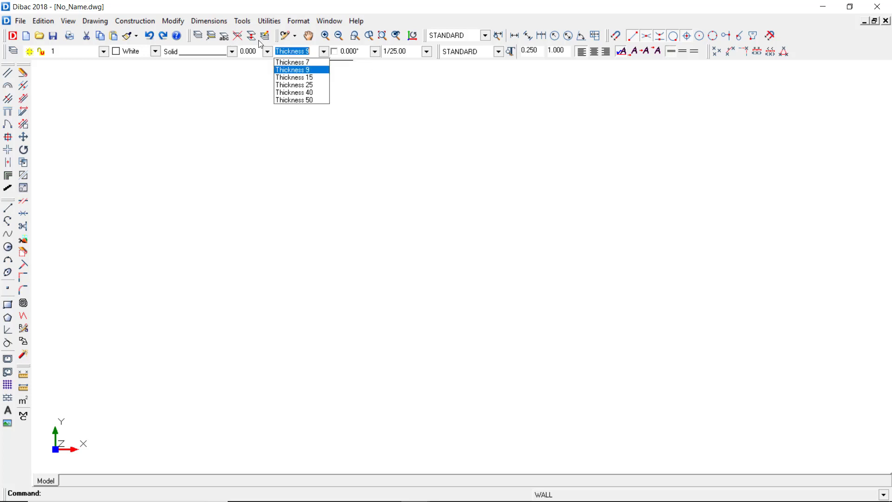
click(310, 86)
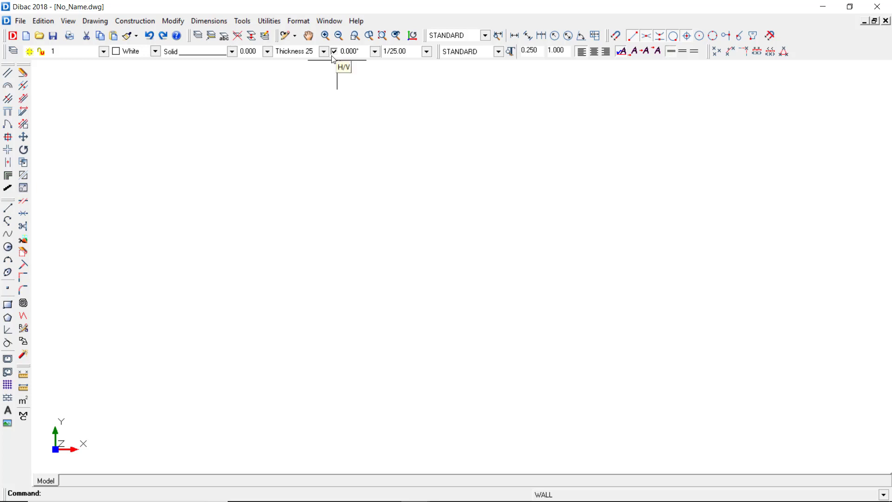
click(6, 75)
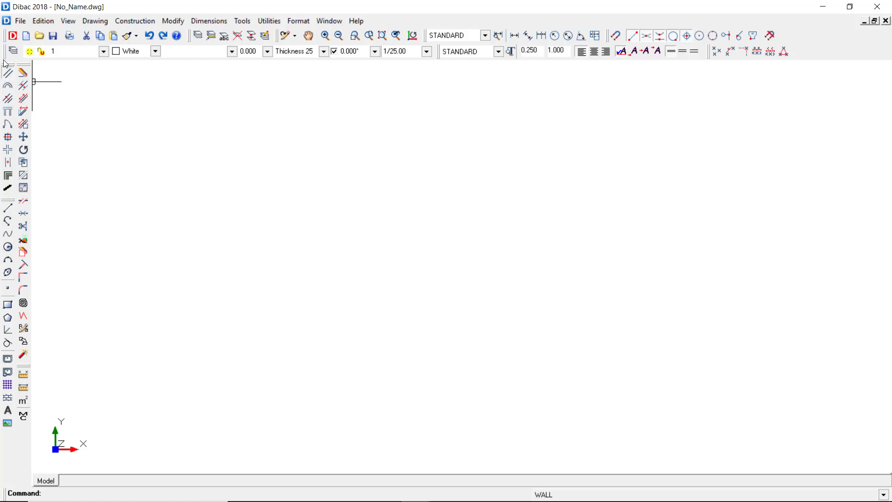
click(264, 143)
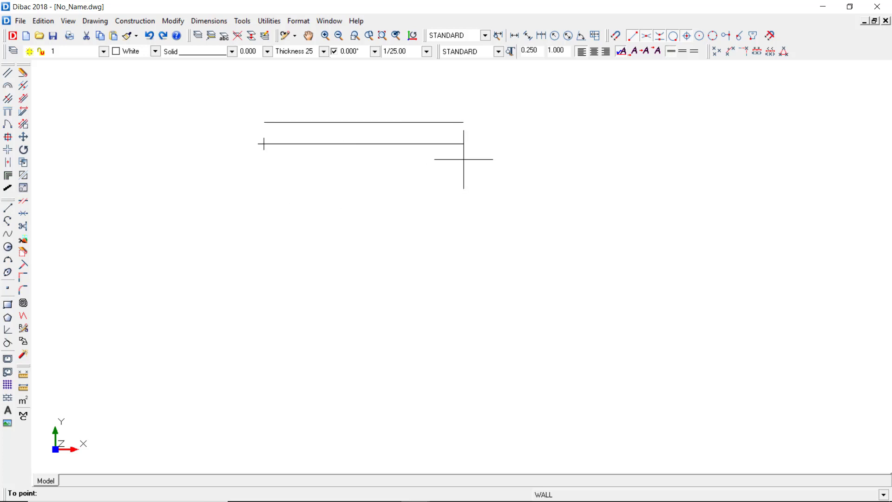
text(5)
key(Return)
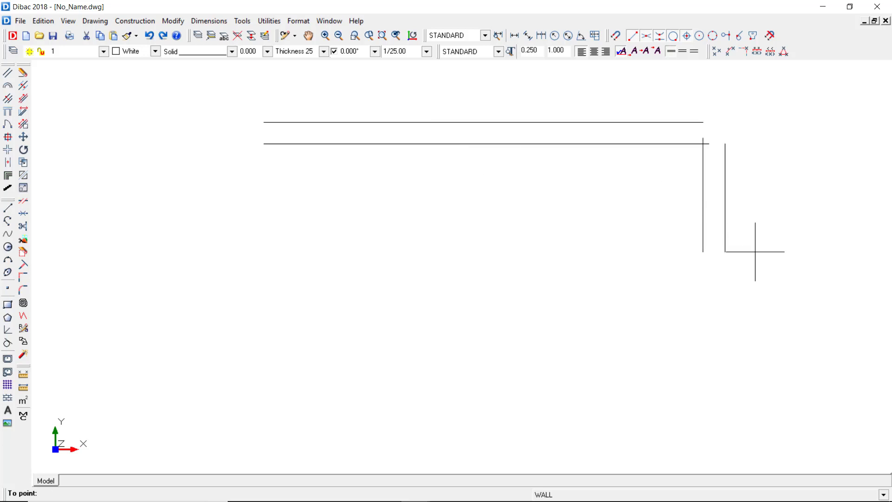
Continue the exterior wall straight down, then 6 units to the right with its second face on the outer side
mouse_move(697, 257)
middle_down()
mouse_move(575, 267)
mouse_move(490, 223)
middle_up()
scroll(576, 268, down, 2)
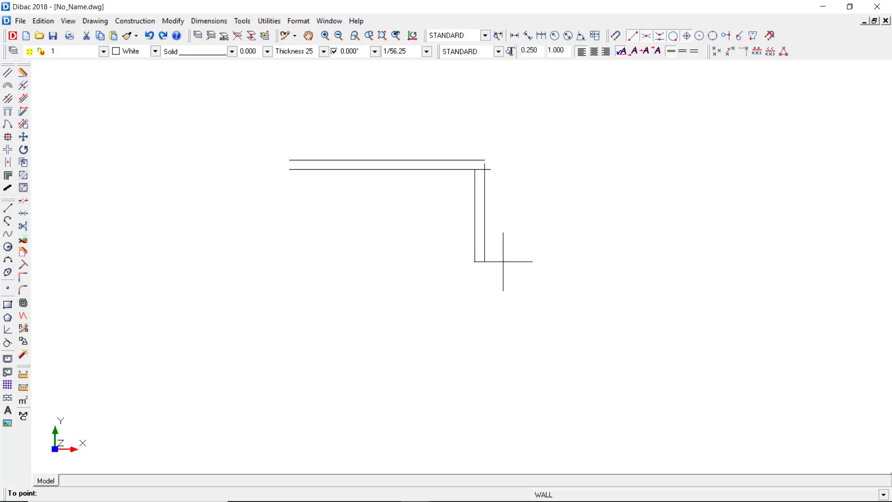
click(484, 285)
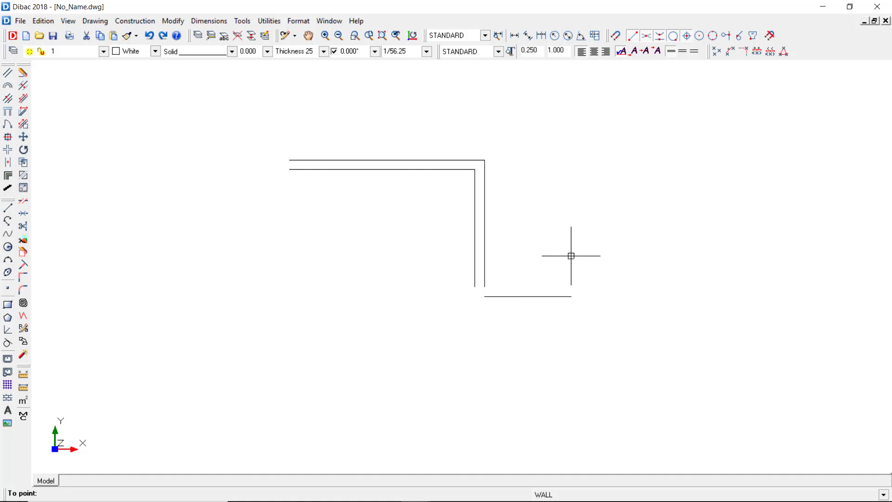
key(space)
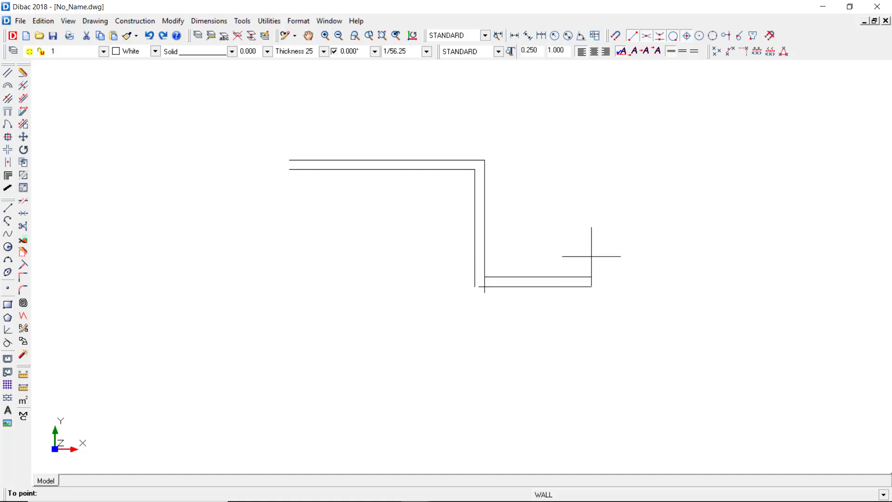
text(6)
key(Return)
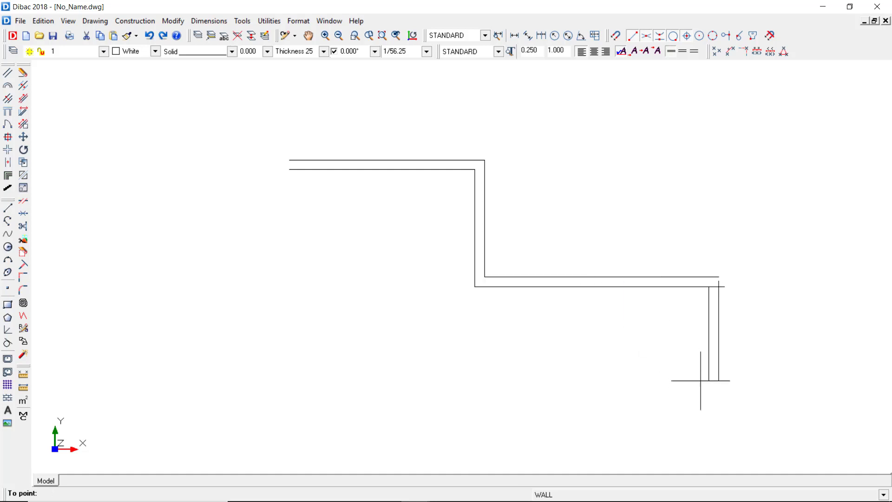
Continue the exterior wall down the right side and leftward along the base, extending past the upper wall's left end
key(space)
scroll(703, 388, down, 1)
click(617, 308)
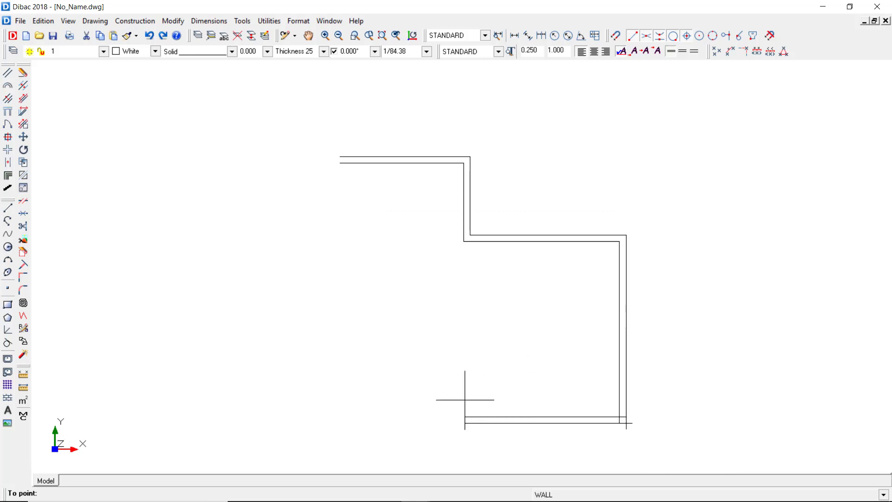
click(314, 422)
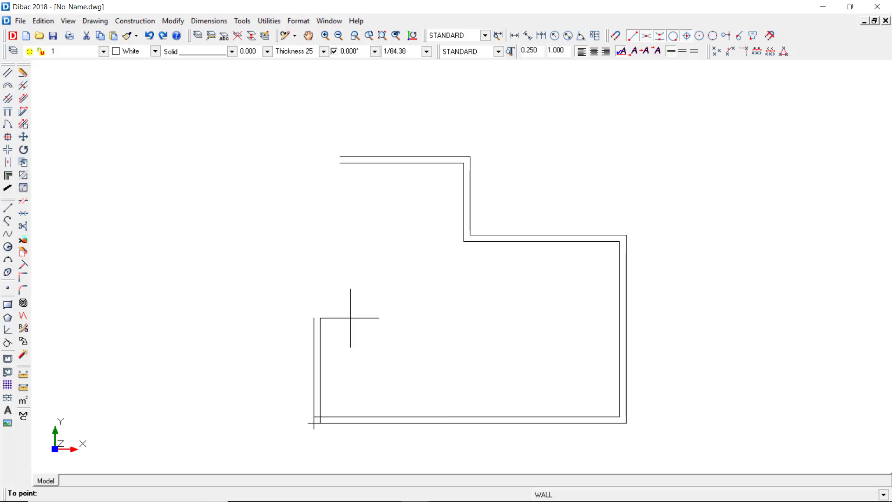
Close the exterior outline with a left wall 4 units high, a short jog inward and a wall up to the starting point
text(4)
key(Return)
key(Return)
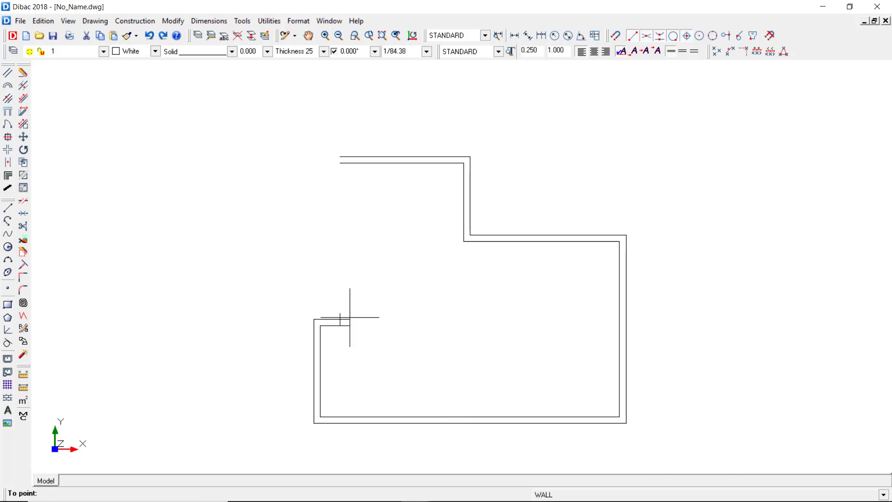
click(340, 163)
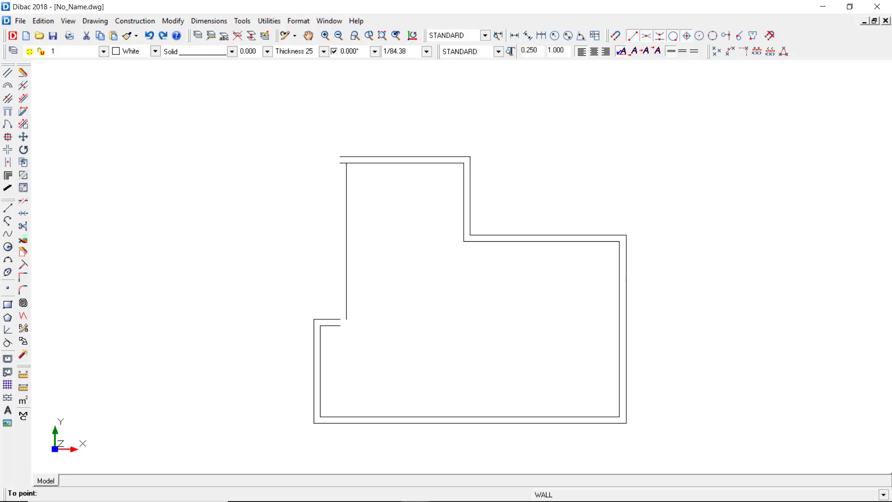
Draw a vertical partition with Thickness 9 from the upper-right inner corner down to the bottom exterior wall
middle_drag(487, 299, 421, 294)
scroll(418, 275, up, 1)
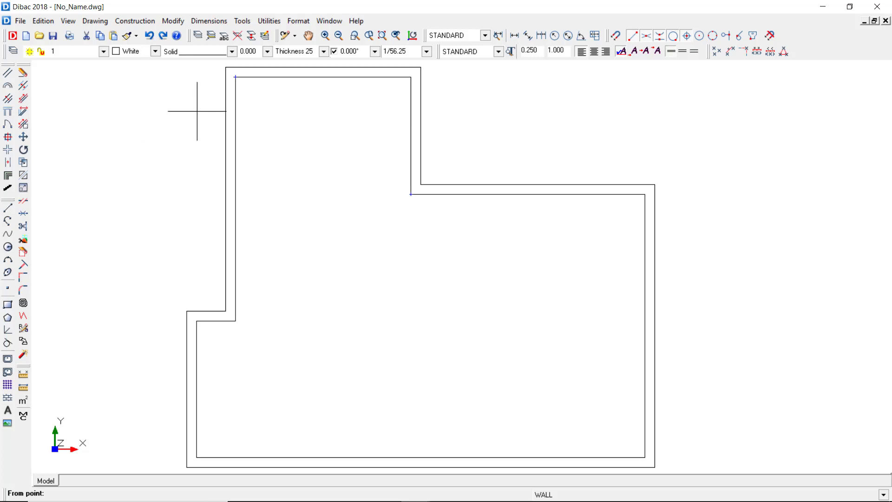
click(323, 51)
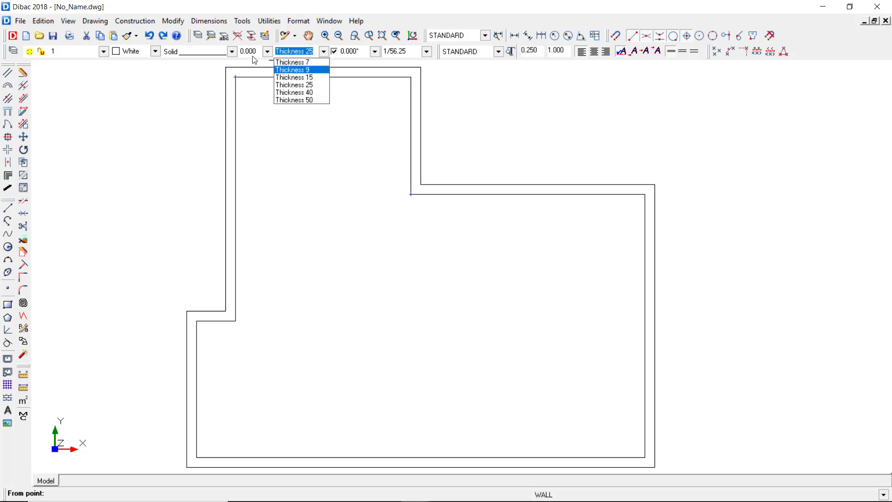
click(320, 70)
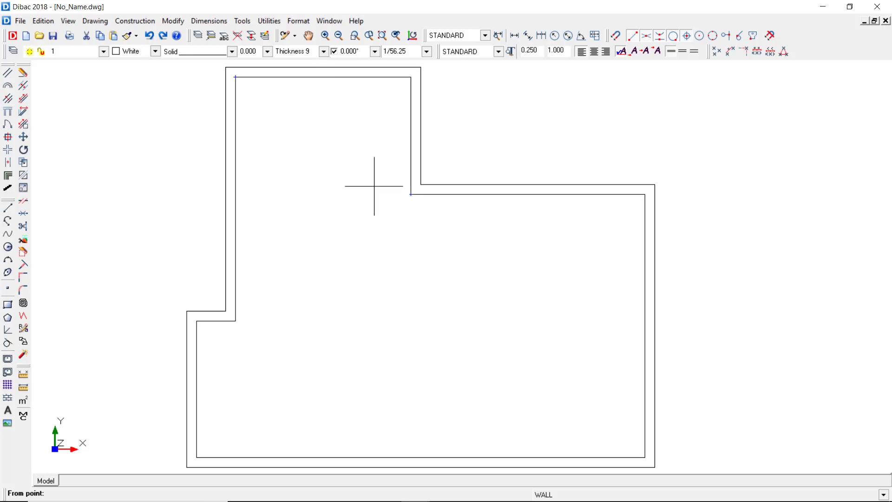
click(411, 194)
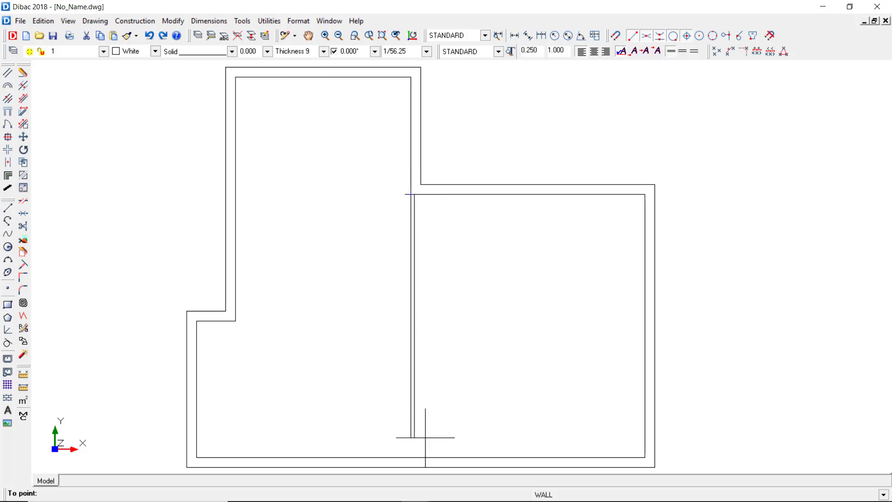
click(427, 454)
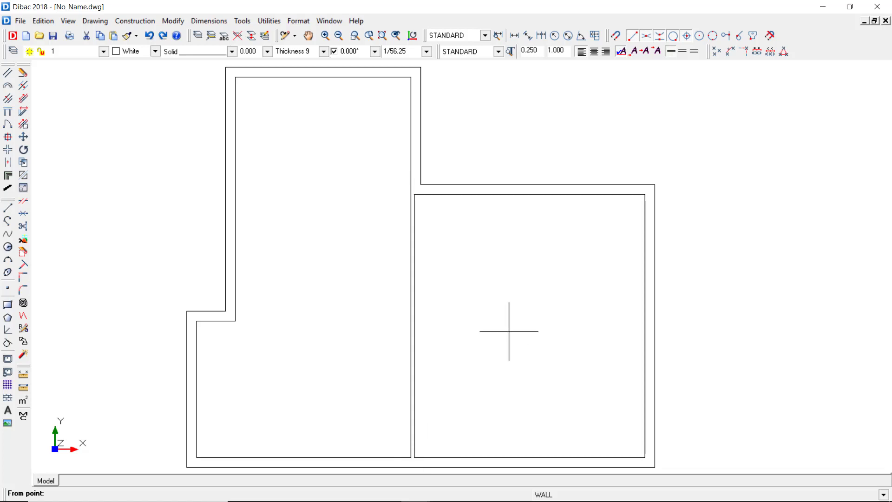
Draw a horizontal partition from the left jog's inner corner across to the right exterior wall
click(236, 321)
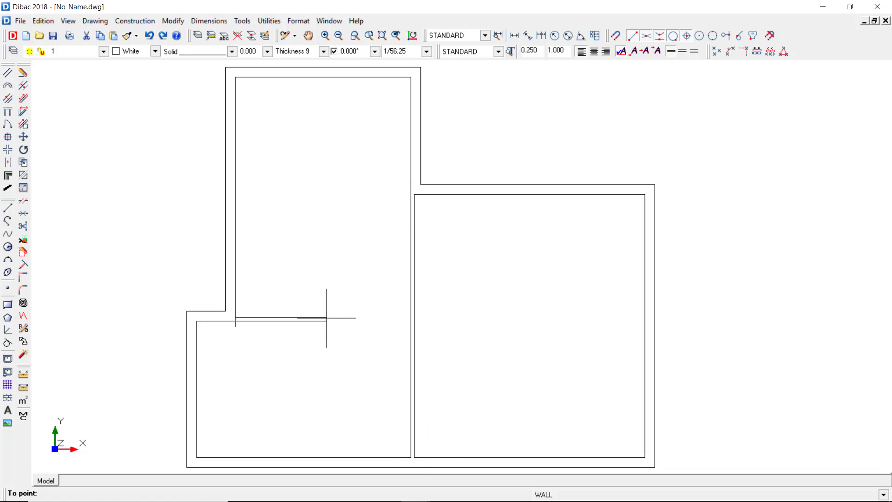
click(641, 321)
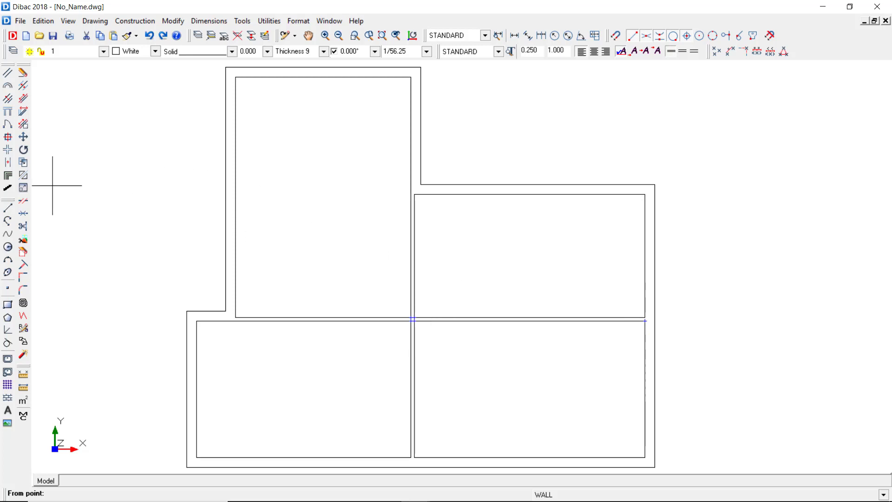
key(Escape)
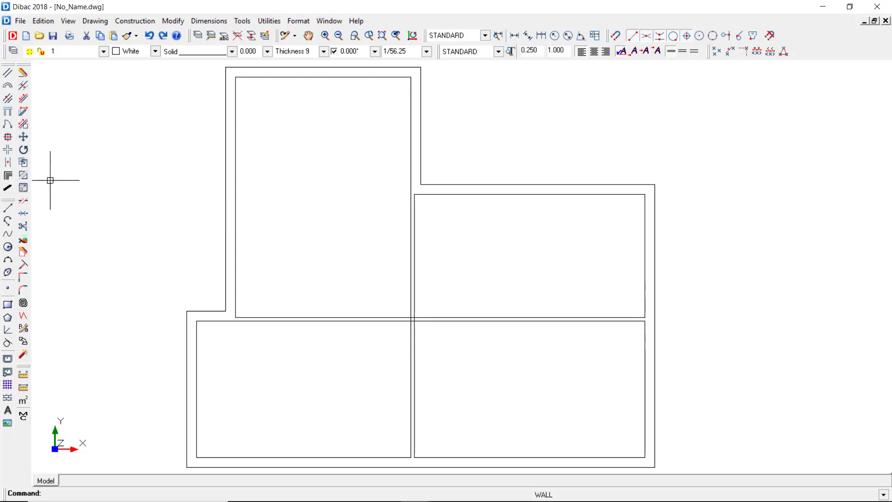
Clean up the crossing between the vertical and horizontal partitions with the Crossing command
click(7, 150)
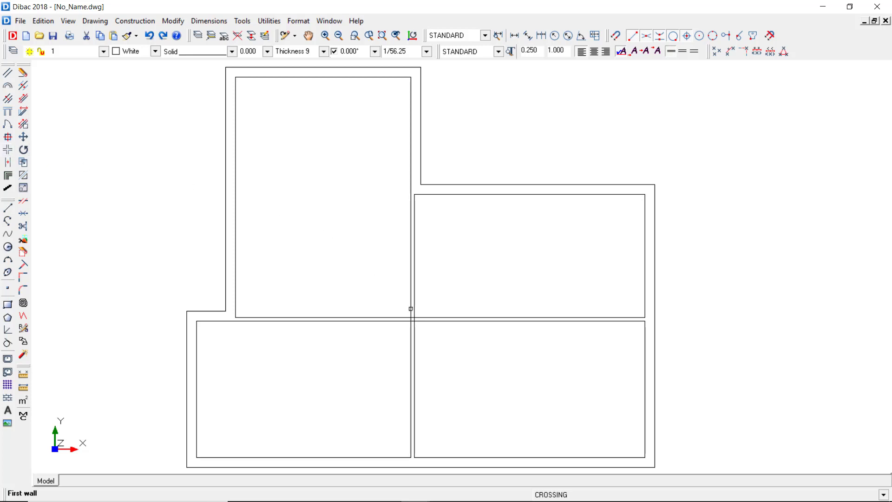
click(411, 309)
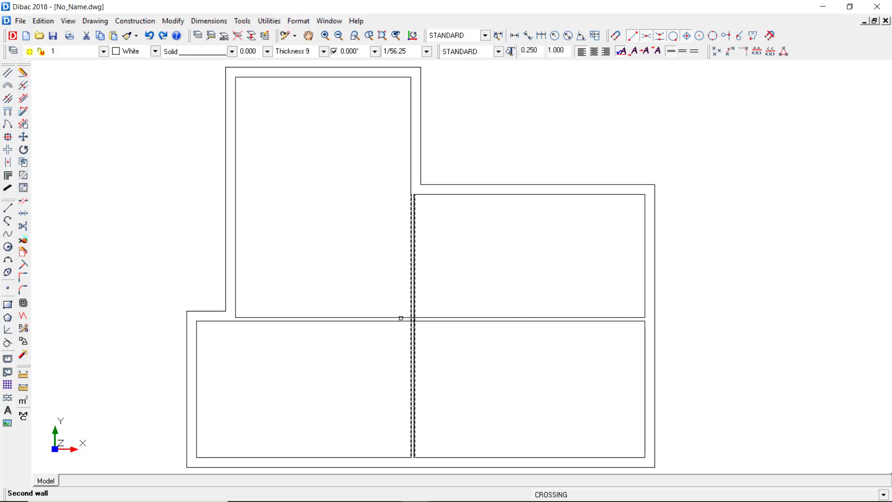
click(401, 318)
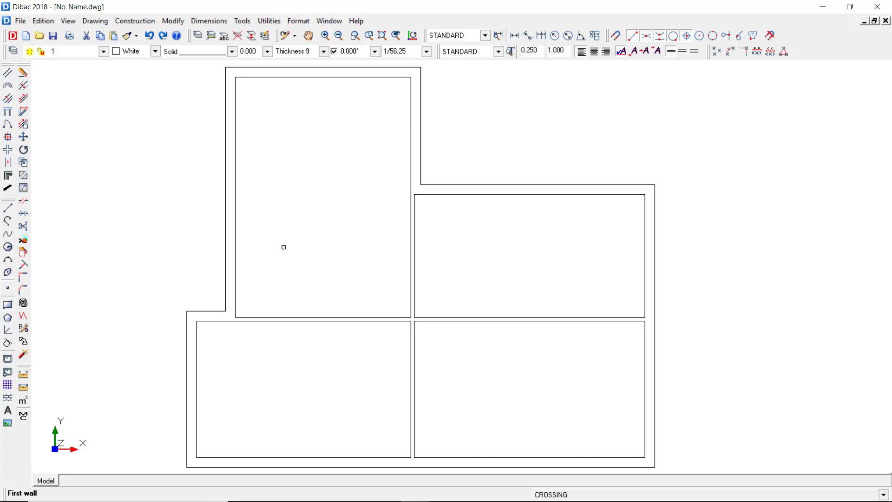
key(Escape)
Add a parallel wall in the lower-left room at distance 2 from the left face of the central partition
click(9, 99)
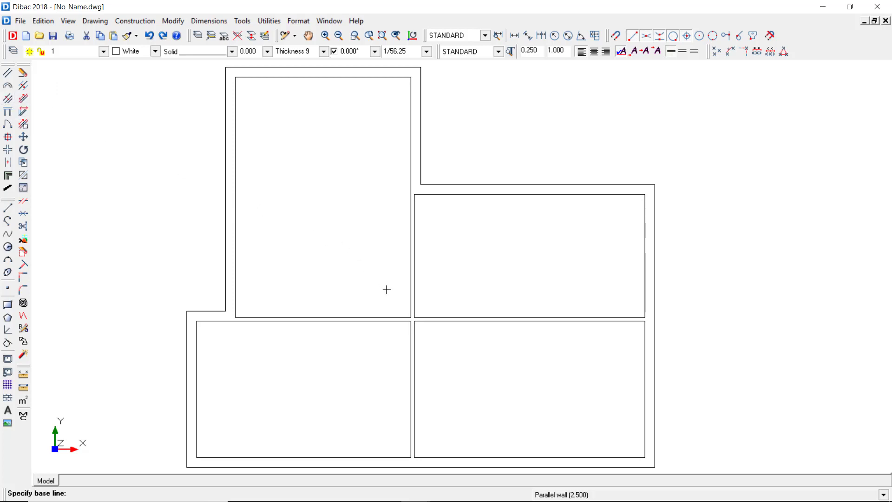
text(2)
key(Return)
click(411, 345)
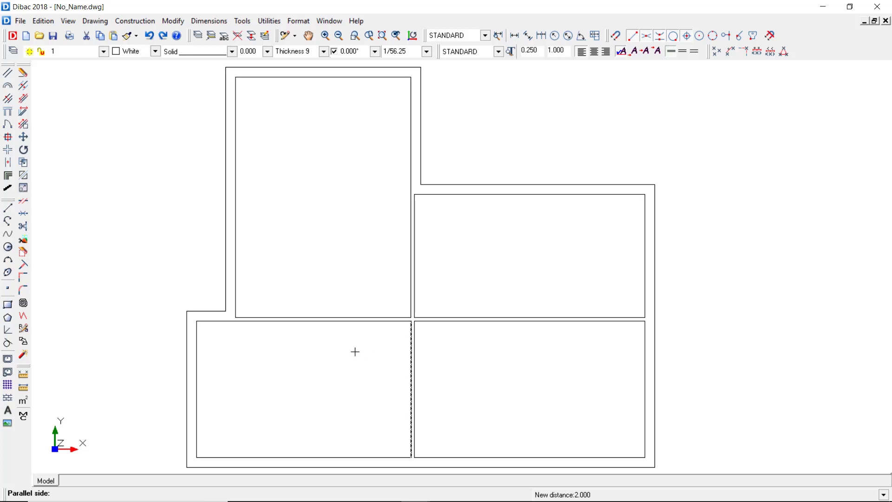
click(324, 356)
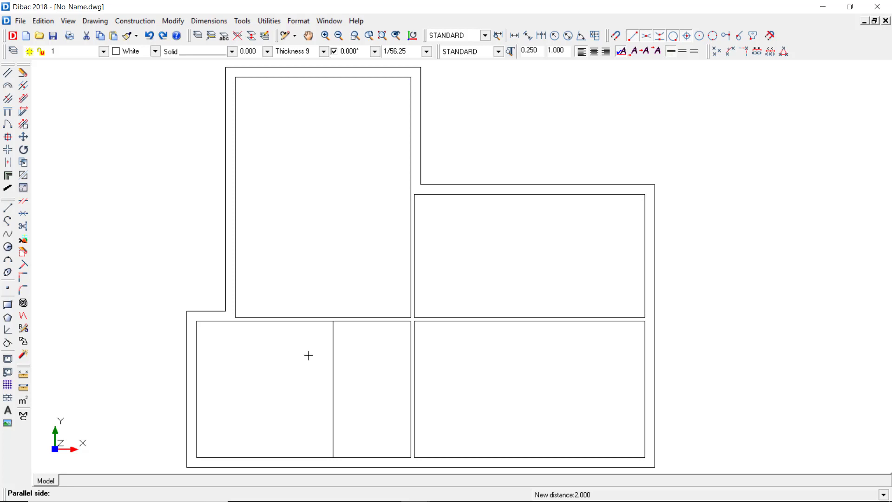
click(308, 355)
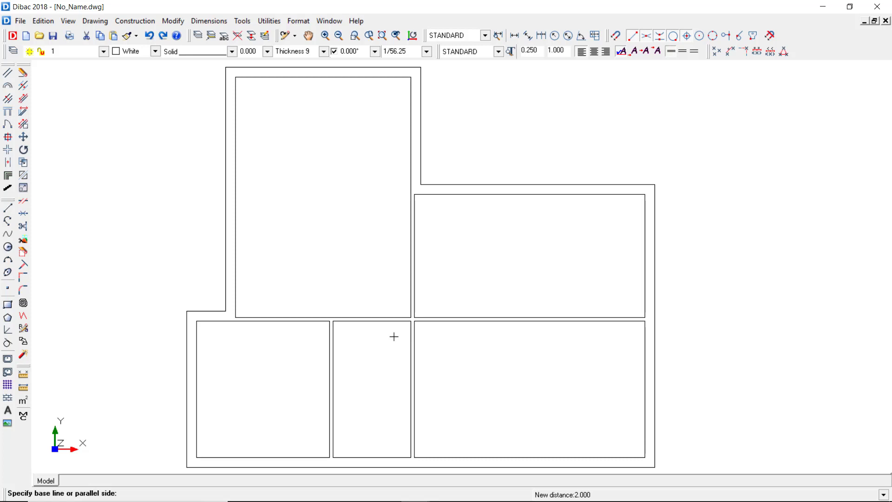
Add a parallel wall in the lower-right room at distance 2 from the right face of the central partition
click(415, 345)
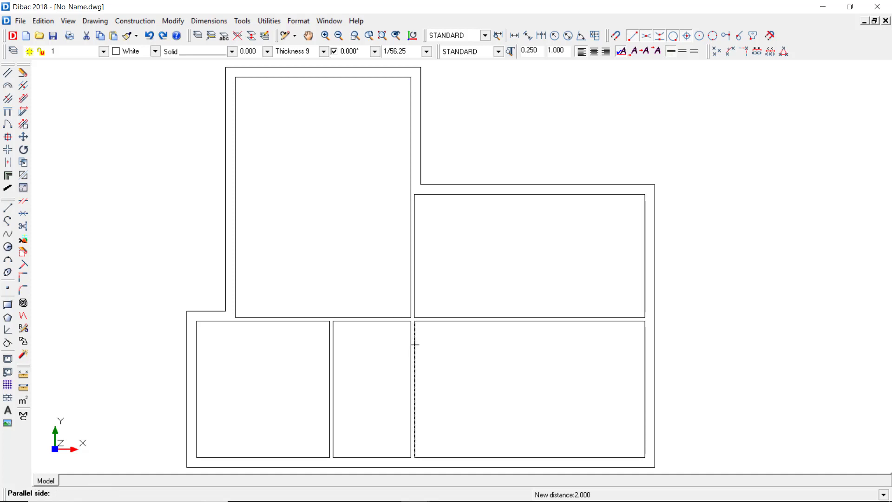
click(491, 368)
click(510, 375)
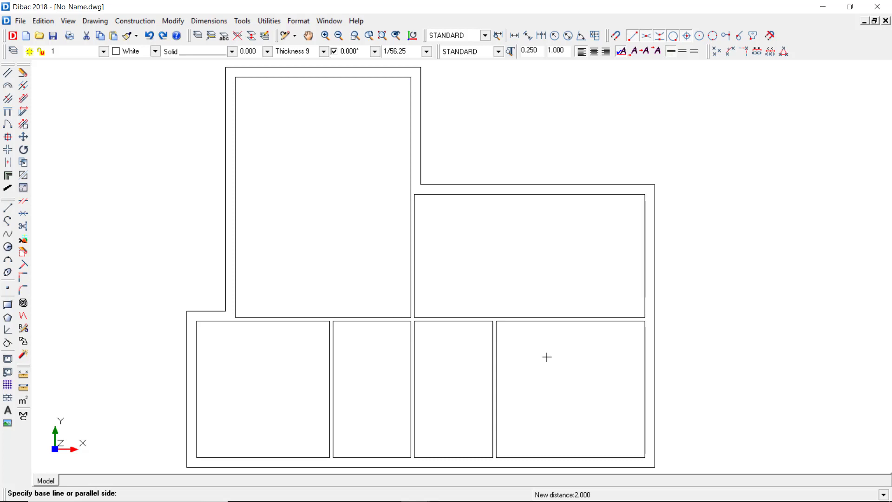
Add parallel walls at distance 0.6 to the right of the lower-right room's new partition and of the central partition's upper section
text(0,6)
key(Return)
click(496, 363)
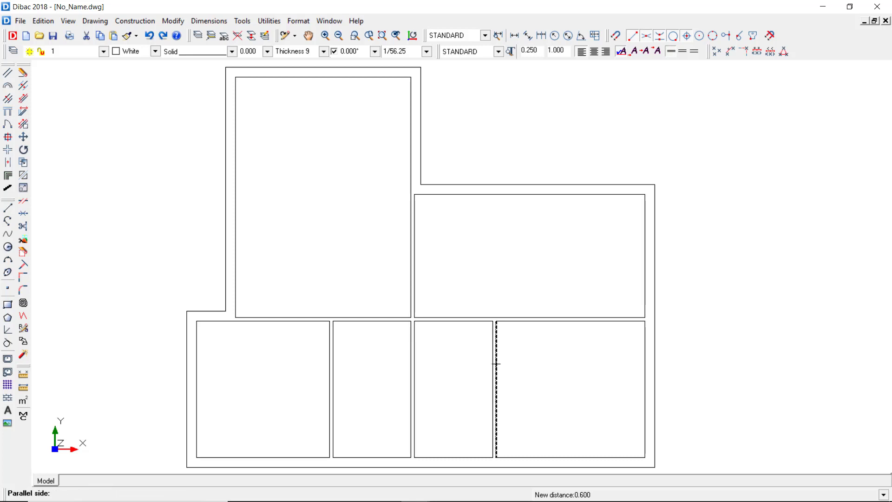
click(508, 364)
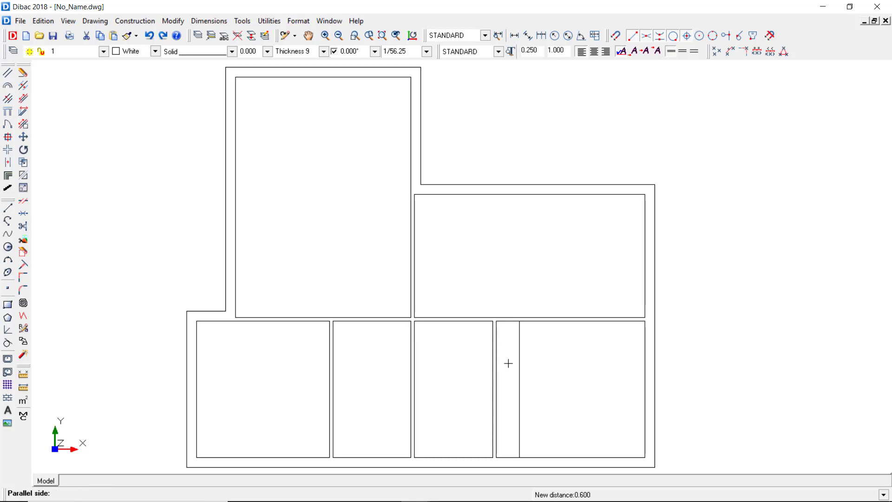
click(534, 358)
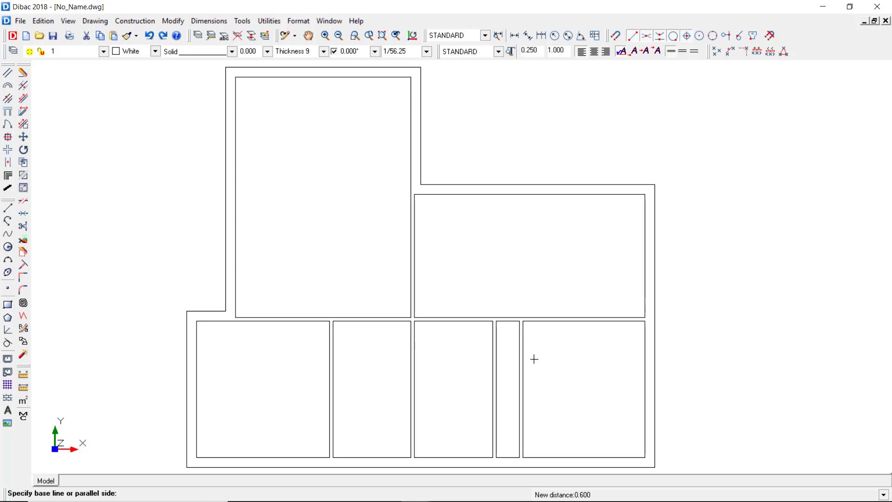
click(415, 243)
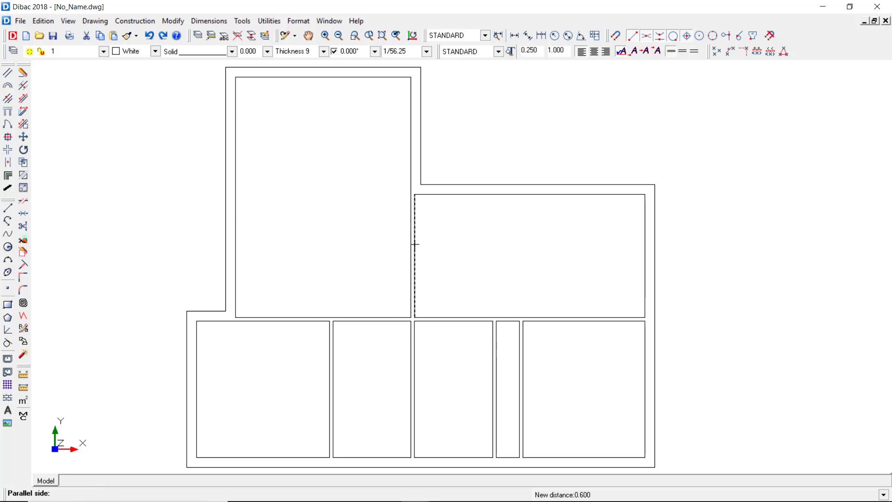
click(473, 237)
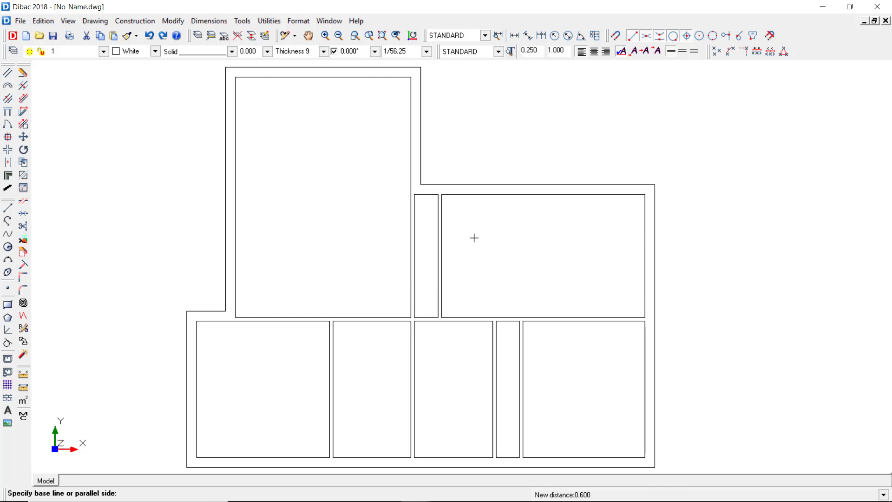
Add parallel walls at distance 2.5 above the bottom exterior wall in the lower-middle room and the narrow room to its right
text(2,5)
key(Return)
click(455, 456)
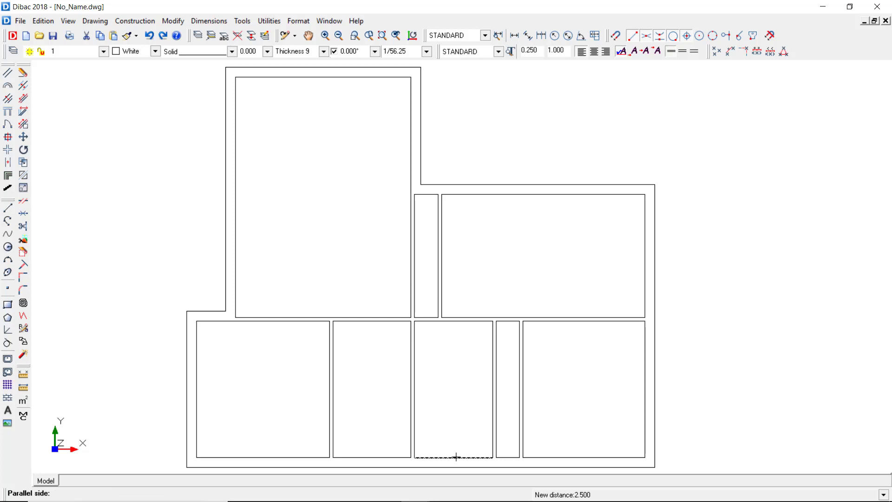
click(455, 406)
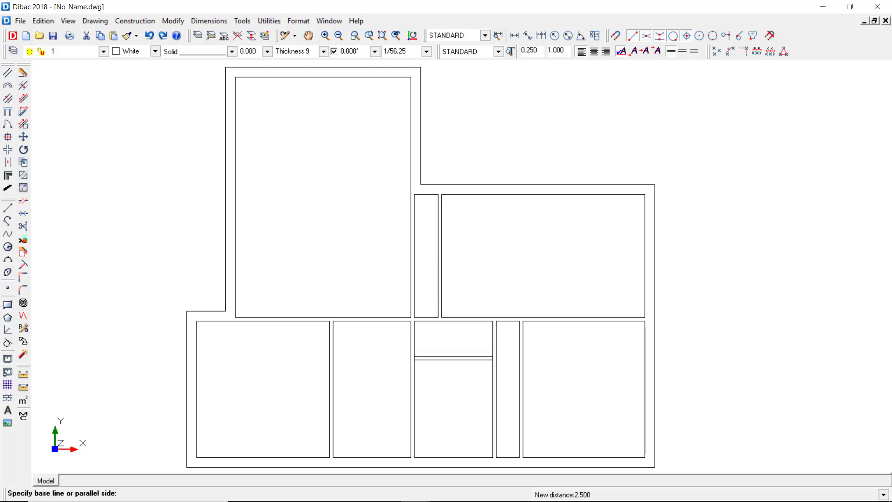
click(510, 456)
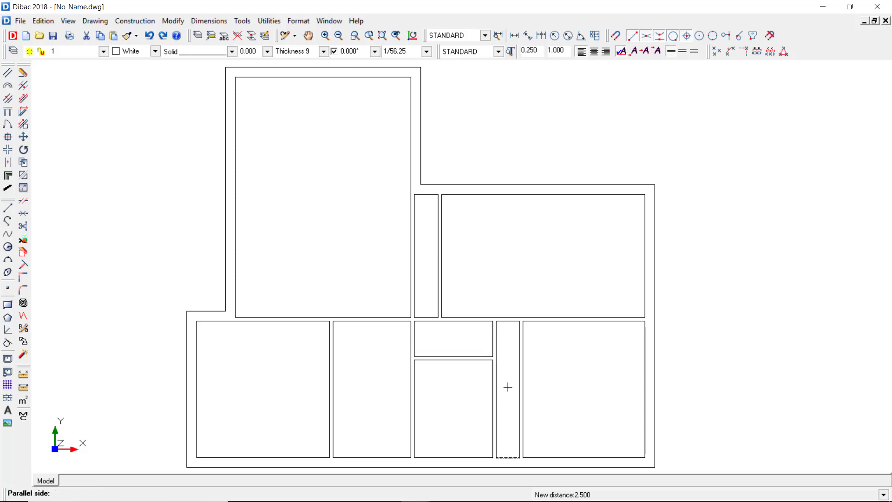
click(509, 342)
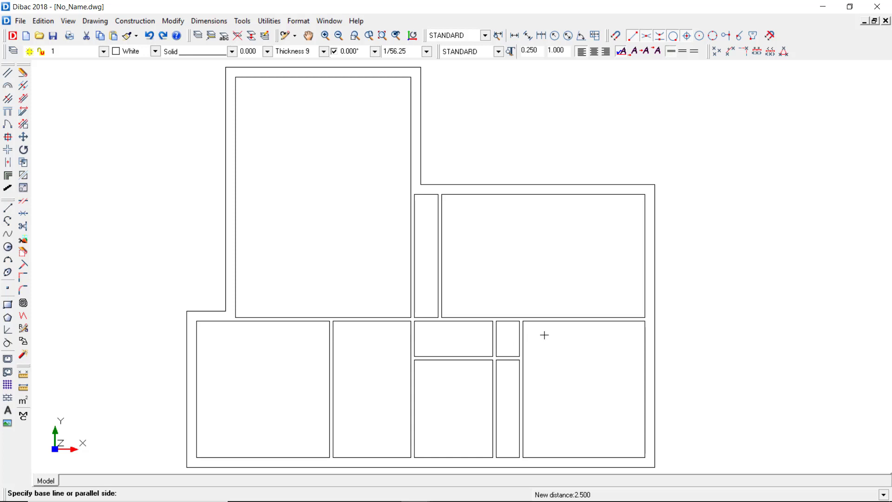
key(Escape)
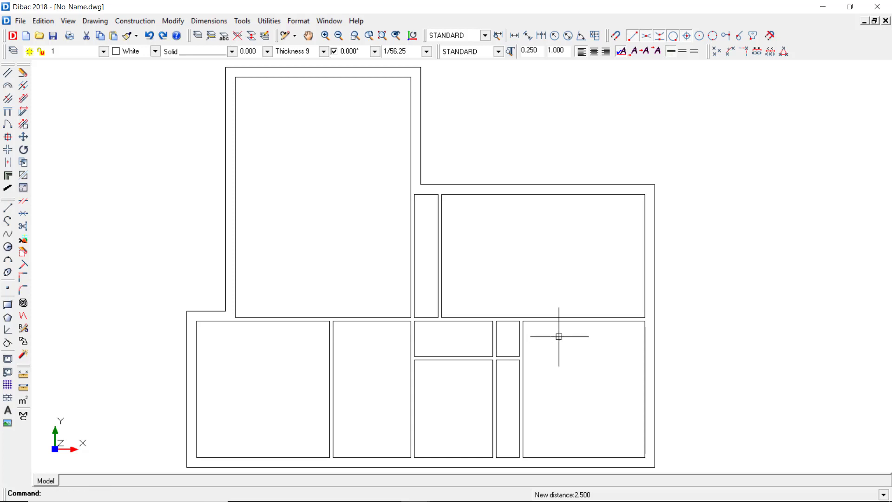
Delete the two short vertical partition segments above the new horizontal wall, at its left and right ends
click(26, 76)
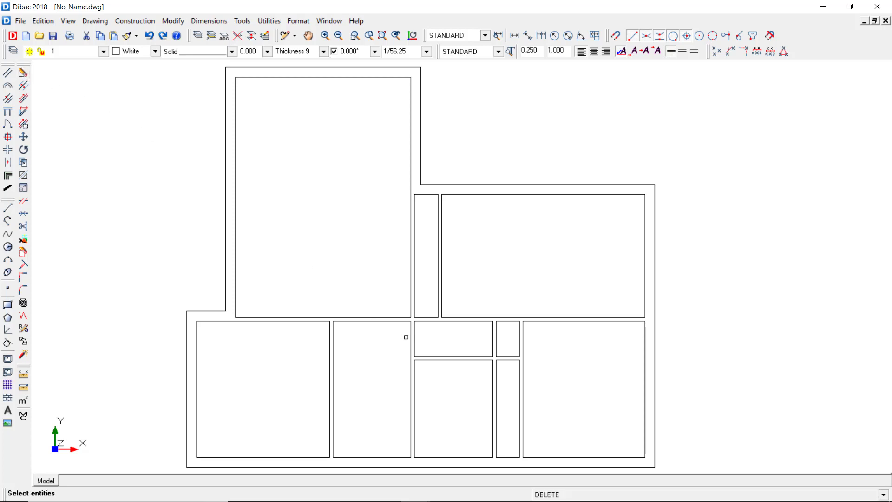
click(415, 342)
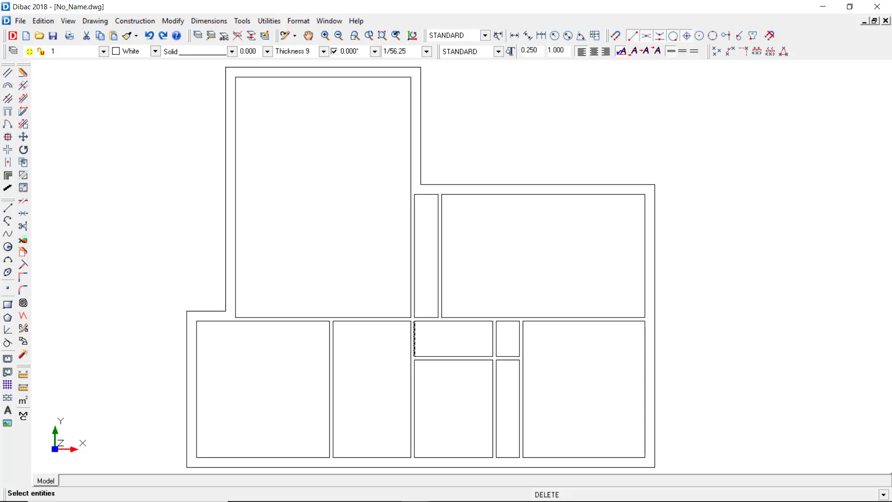
right_click(441, 332)
click(522, 336)
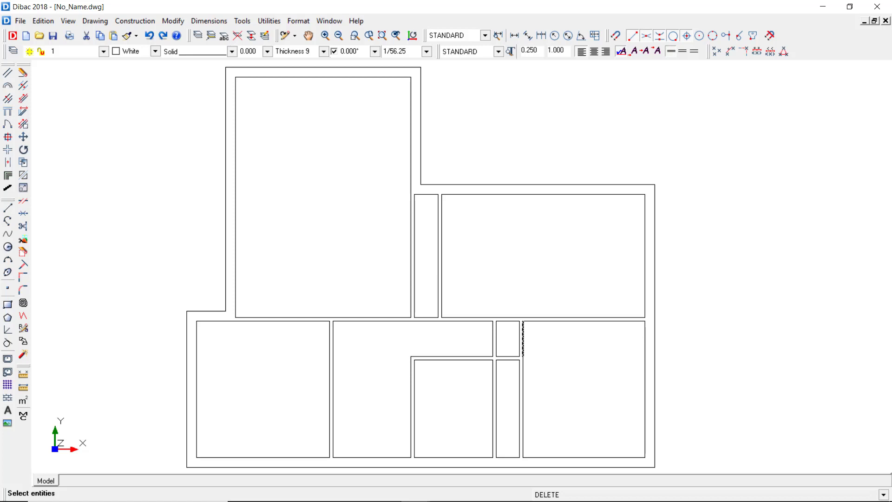
right_click(542, 336)
key(Escape)
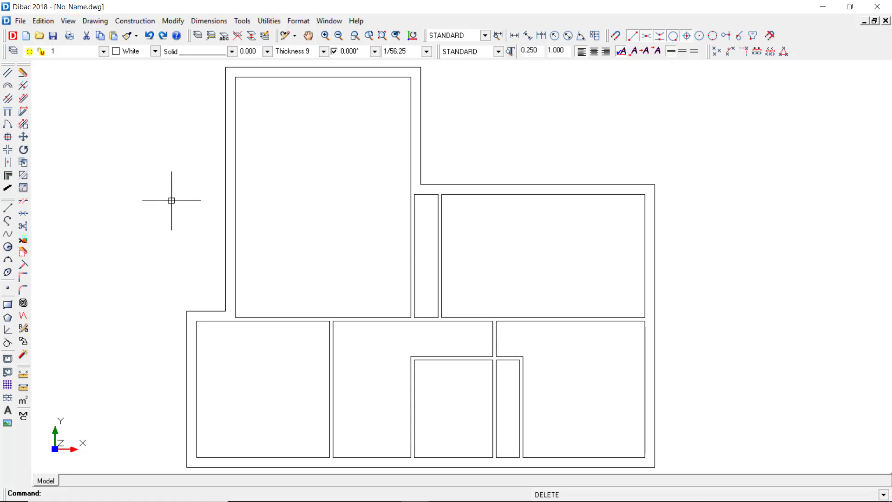
Insert a red one-slab interior door, 0.800 wide and centered inside, in the hallway's bottom exterior wall
click(7, 123)
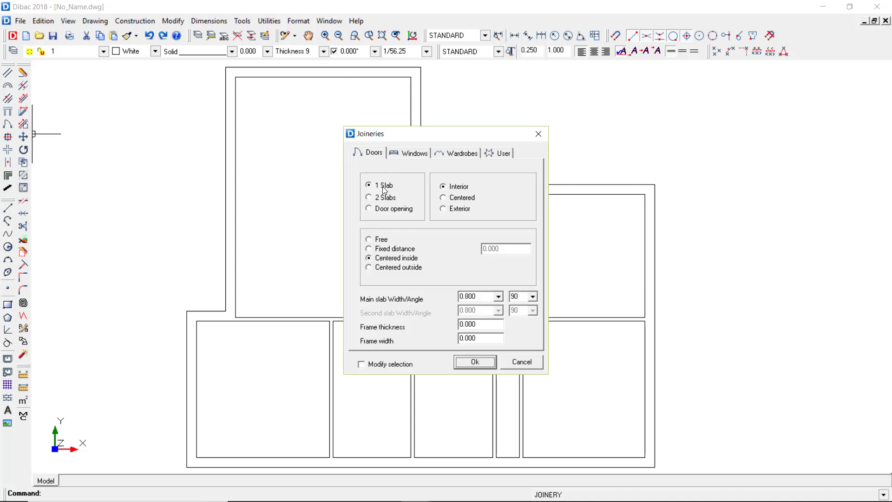
click(498, 296)
click(470, 307)
click(475, 362)
click(155, 51)
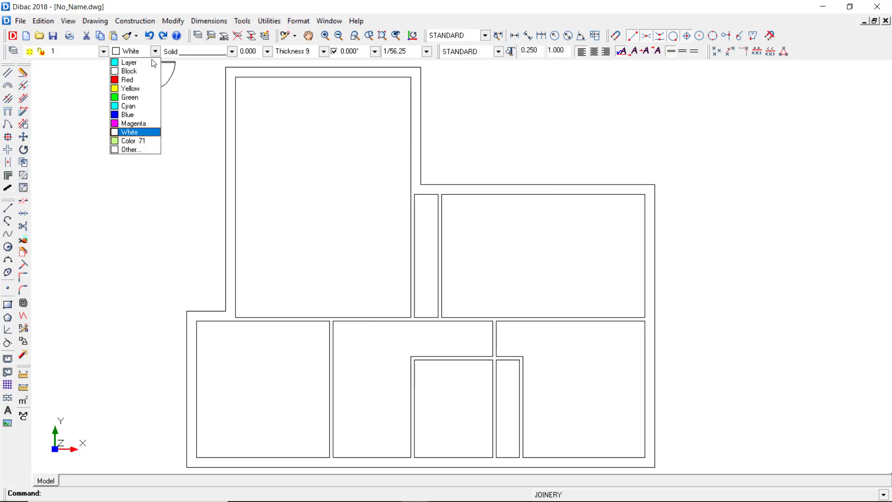
click(130, 79)
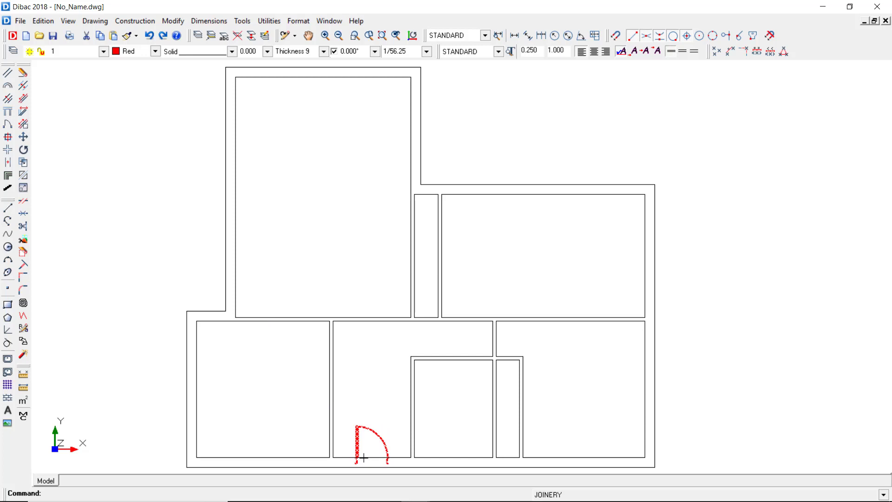
click(364, 458)
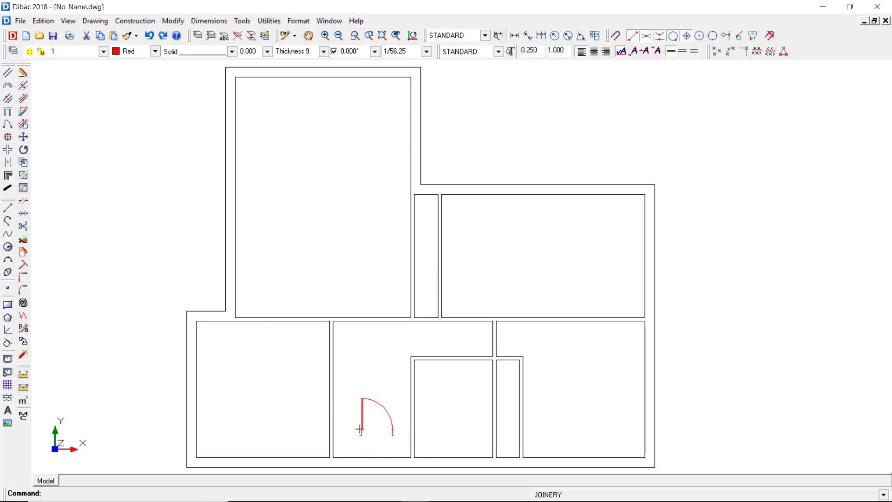
click(388, 458)
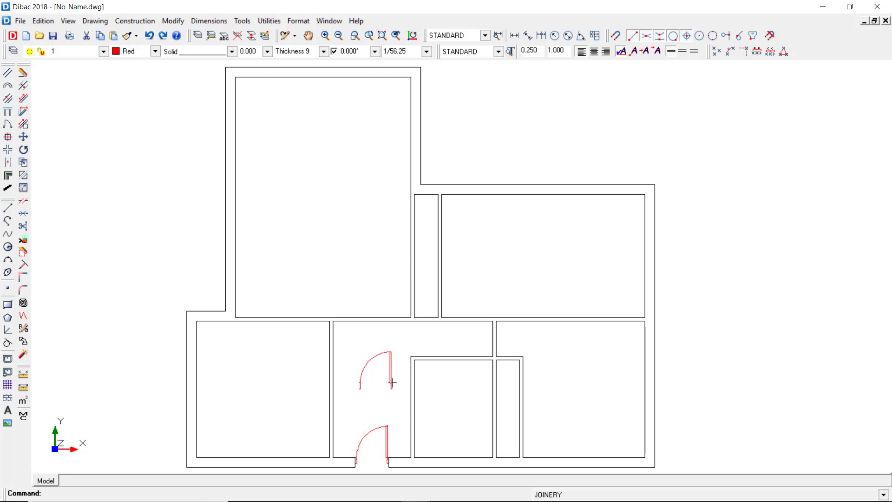
Insert a two-slab interior door with 0.800 slabs in the wall between the hallway and the large upper-left room
right_click(392, 382)
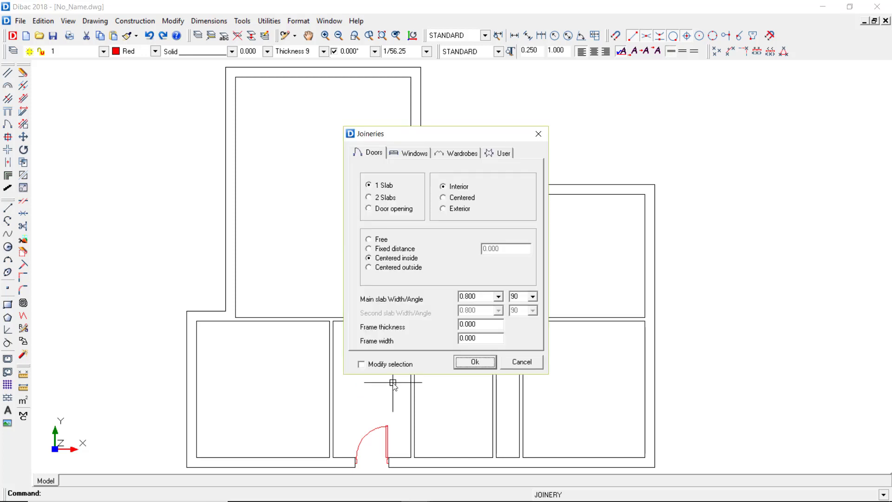
click(385, 197)
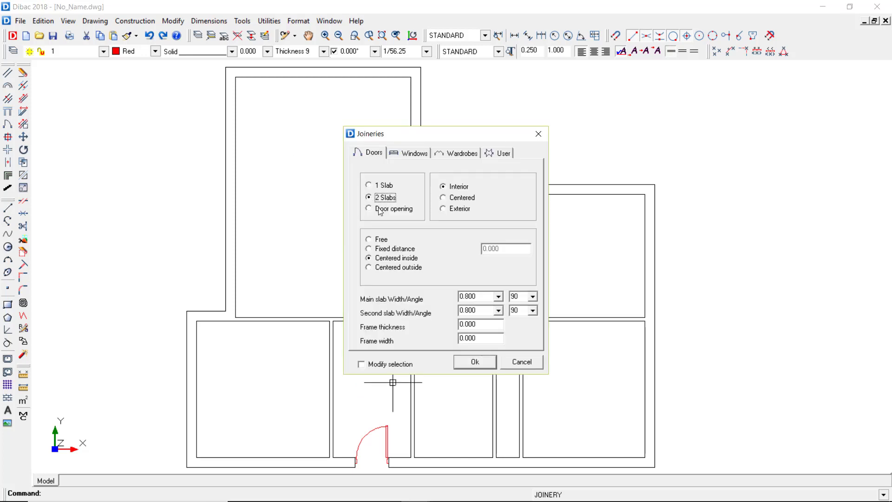
click(475, 361)
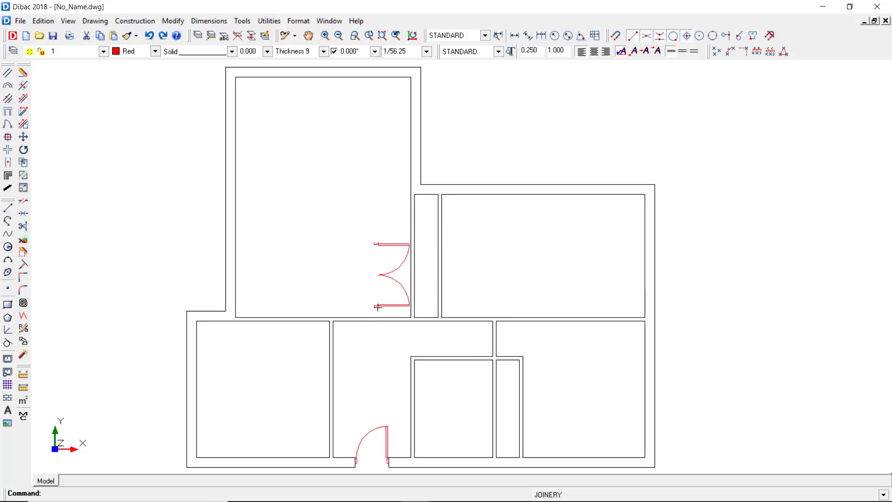
click(402, 320)
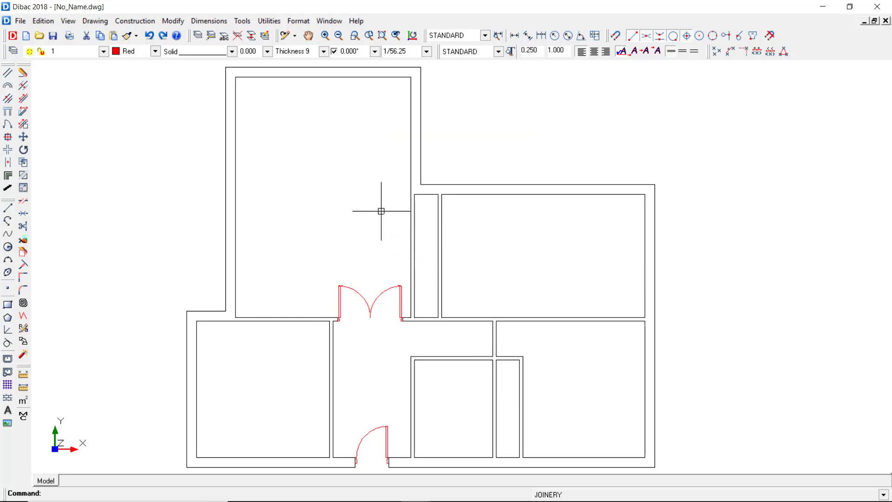
Insert one-slab doors 0.725 wide from the corridor into the upper-right room and the lower-right room
right_click(378, 154)
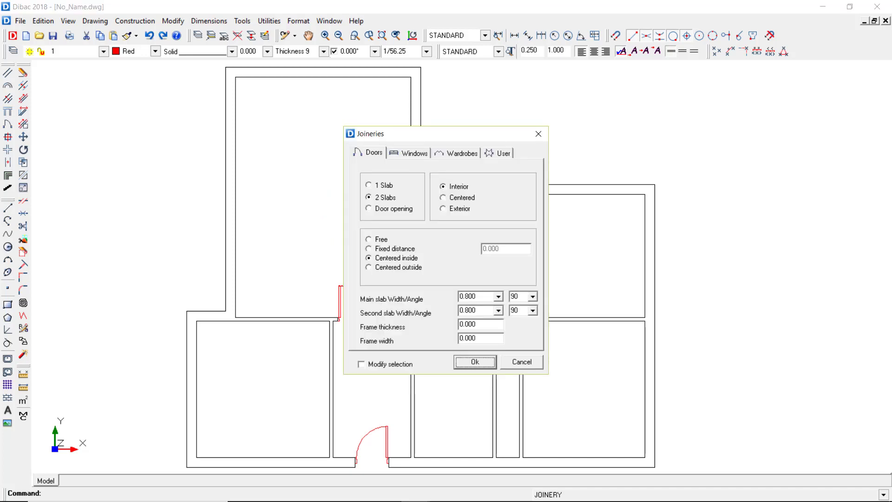
click(370, 185)
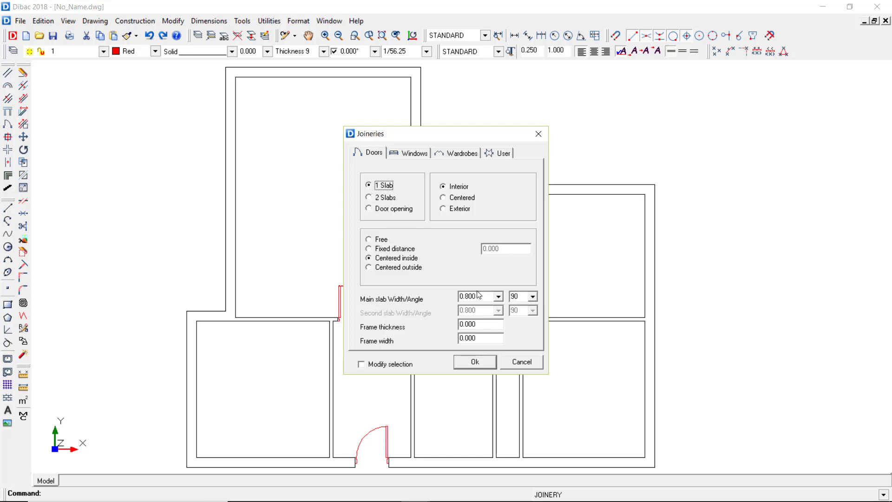
click(497, 296)
click(469, 329)
click(476, 366)
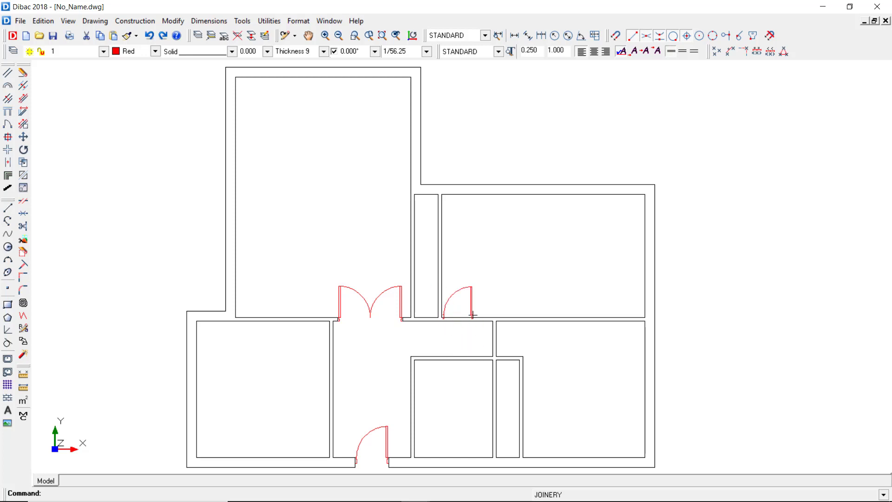
click(452, 315)
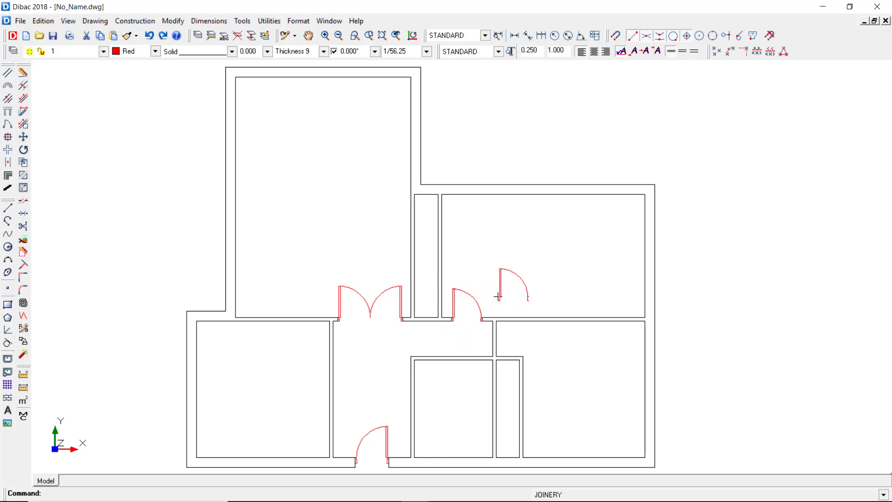
click(496, 334)
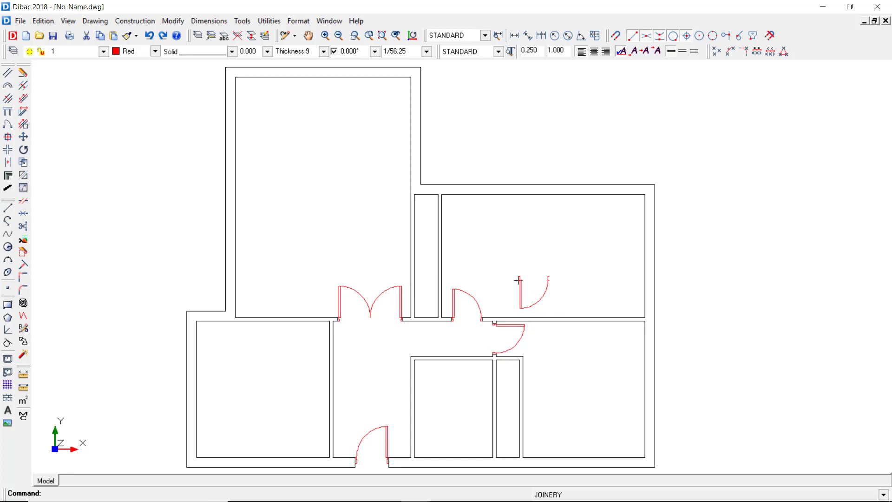
Insert one-slab doors at a fixed distance of 0.200 into the lower-middle room and the lower-left room
right_click(517, 279)
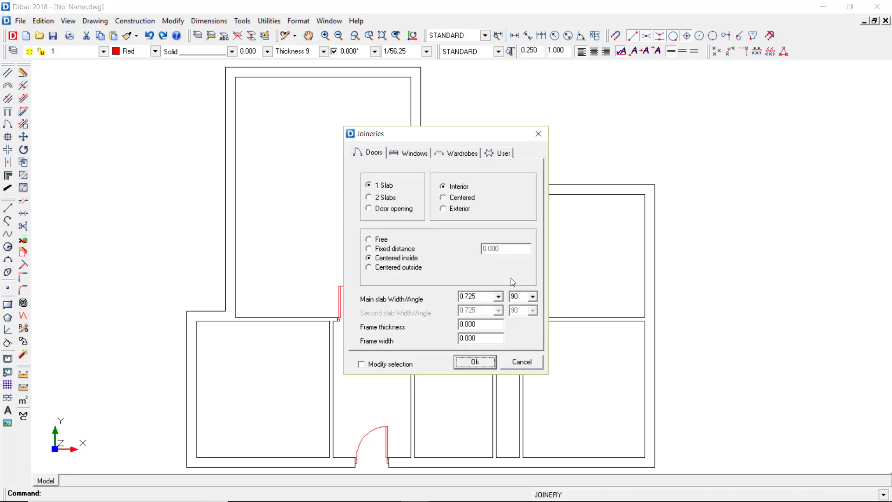
click(377, 249)
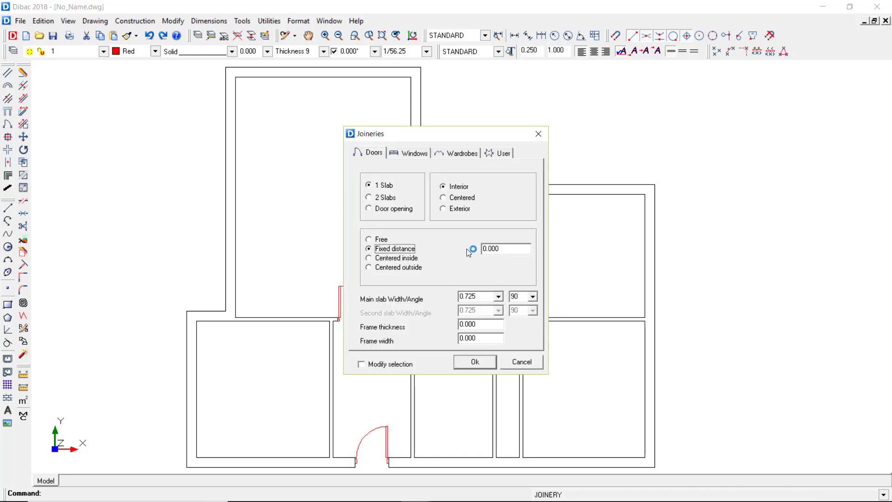
drag(488, 250, 512, 248)
text(2)
click(478, 363)
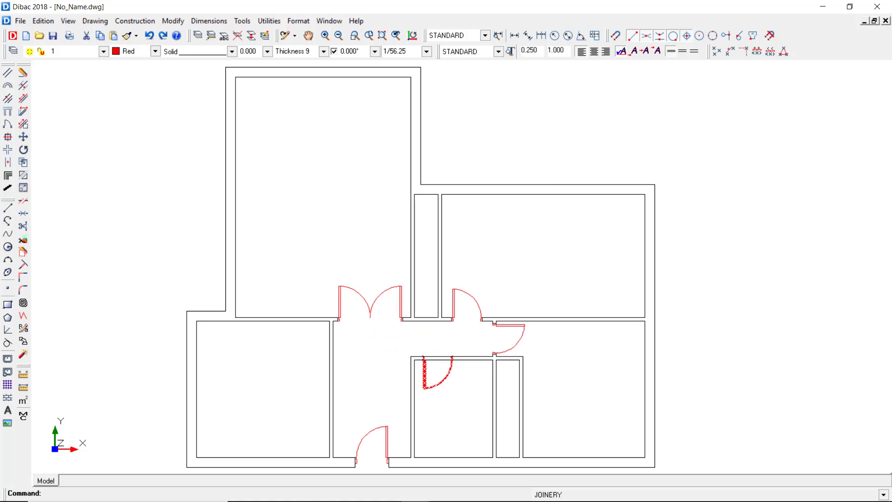
click(436, 367)
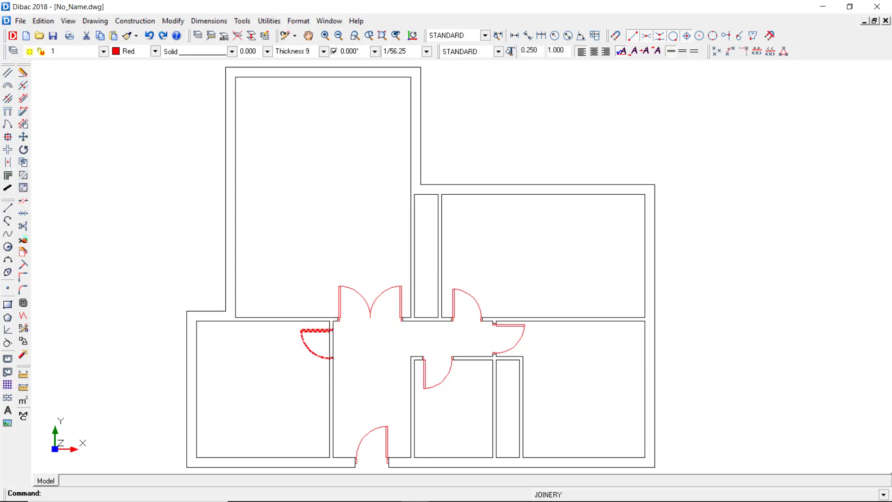
click(330, 343)
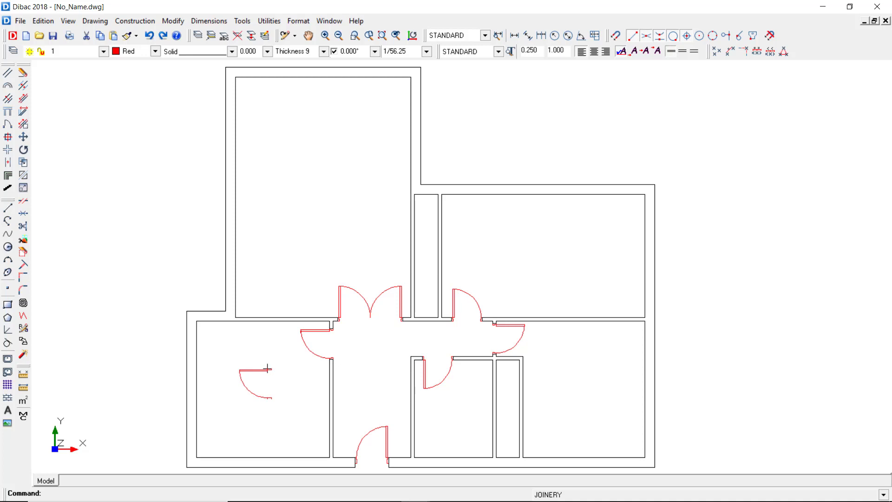
Insert two-sash flashing board windows, centered inside with a new length, in the lower-left room's bottom wall and the upper-right room's right wall
right_click(267, 348)
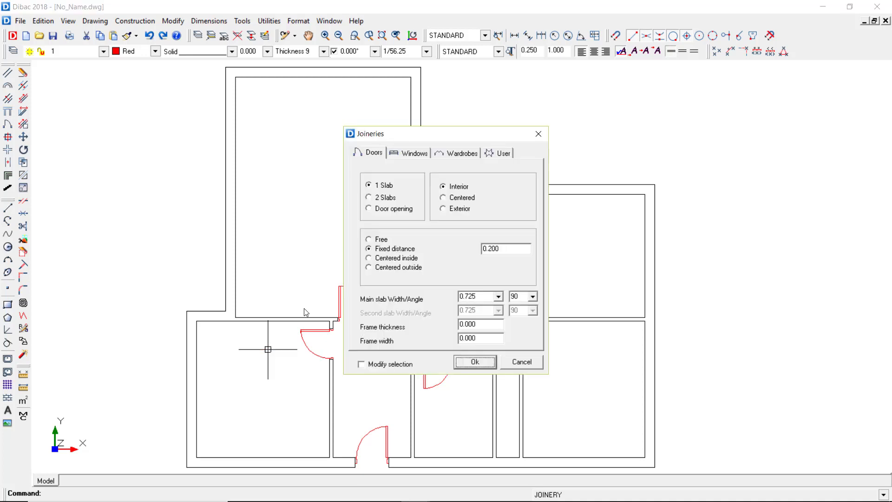
click(393, 154)
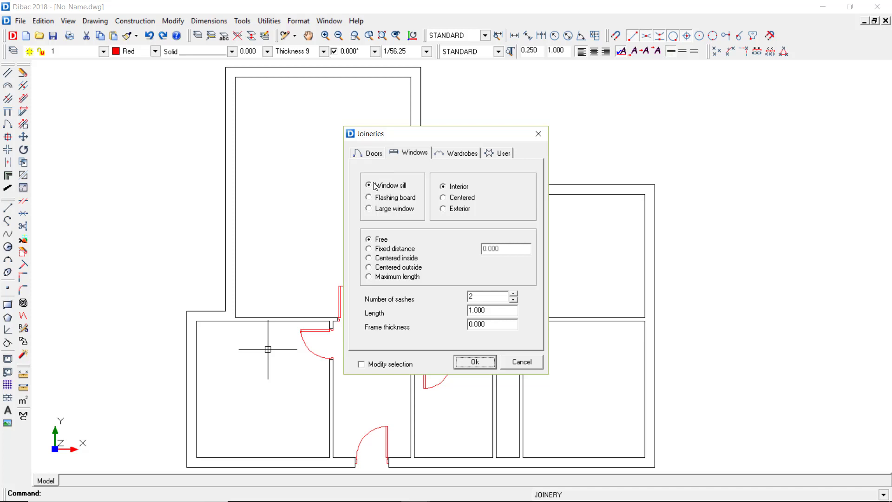
click(370, 201)
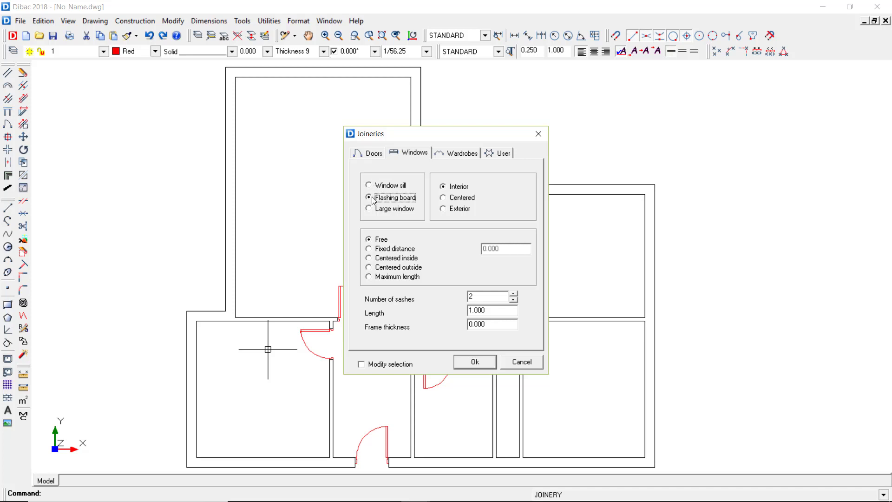
click(370, 257)
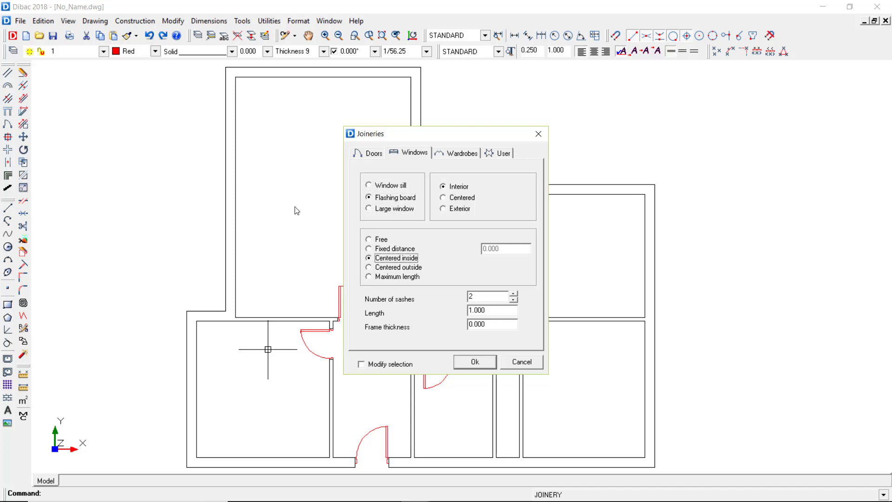
drag(472, 310, 508, 312)
text(5)
click(474, 362)
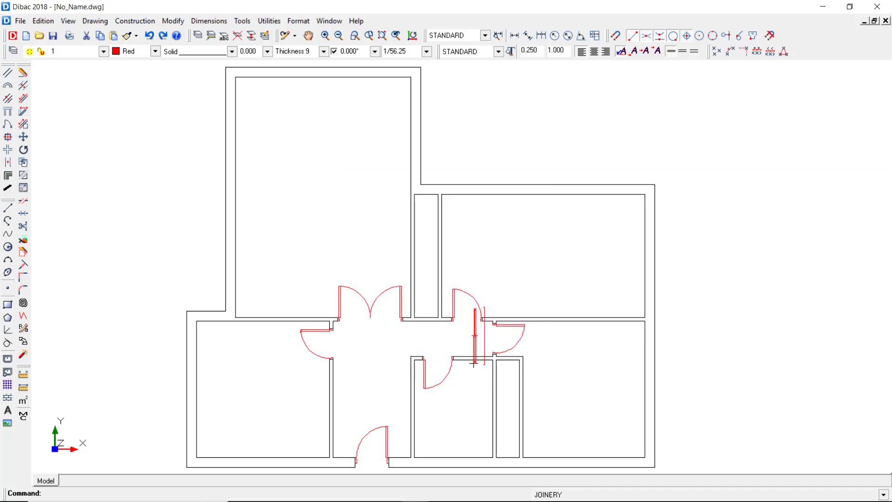
click(253, 459)
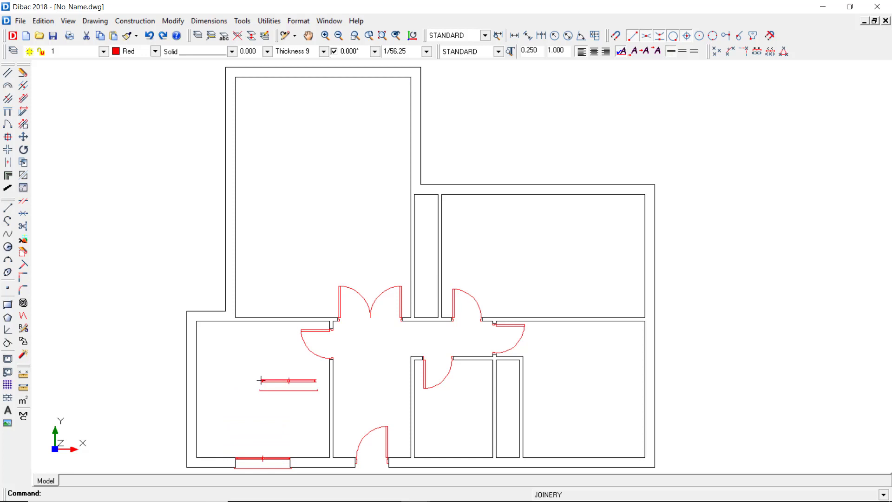
click(644, 256)
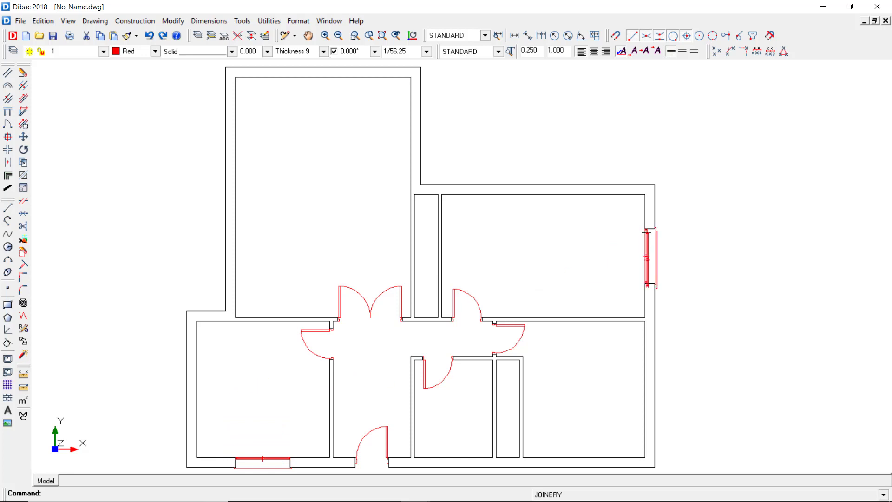
Add a centered window in the lower-right room's right wall and one at a fixed distance of 0.400 in the upper-left room's left wall
click(643, 347)
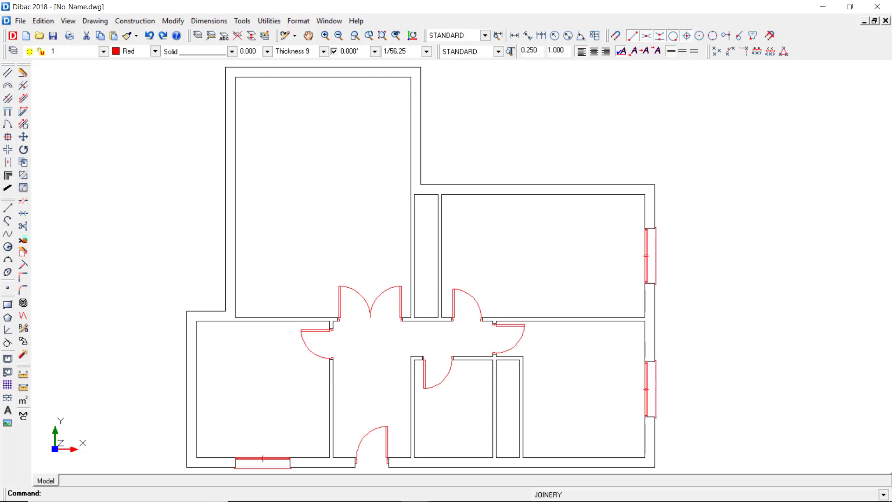
right_click(753, 290)
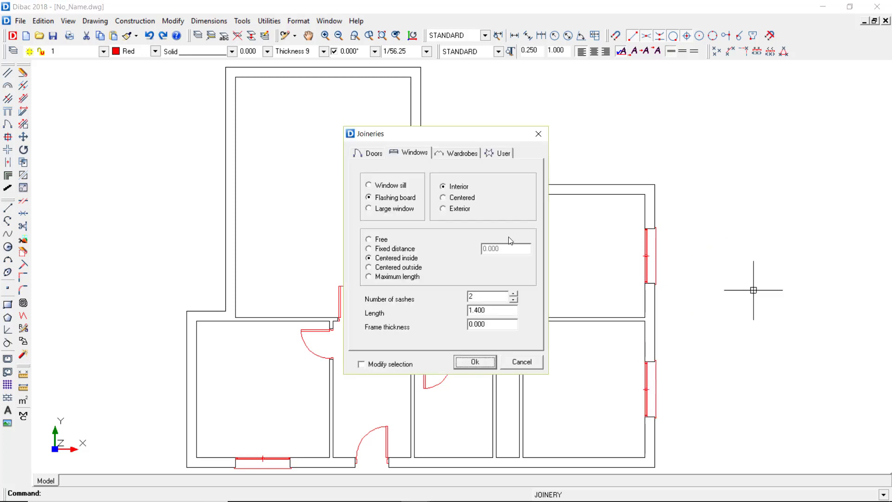
click(372, 250)
click(500, 248)
drag(488, 248, 519, 244)
text(4)
click(473, 360)
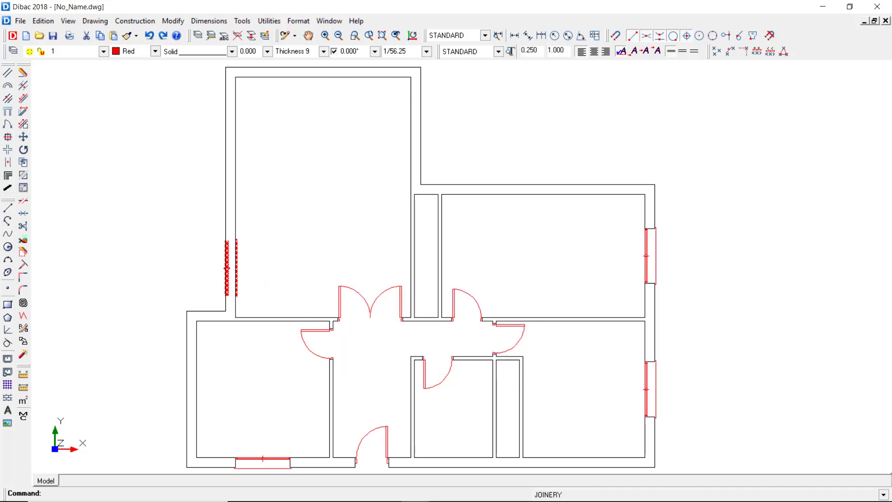
click(234, 274)
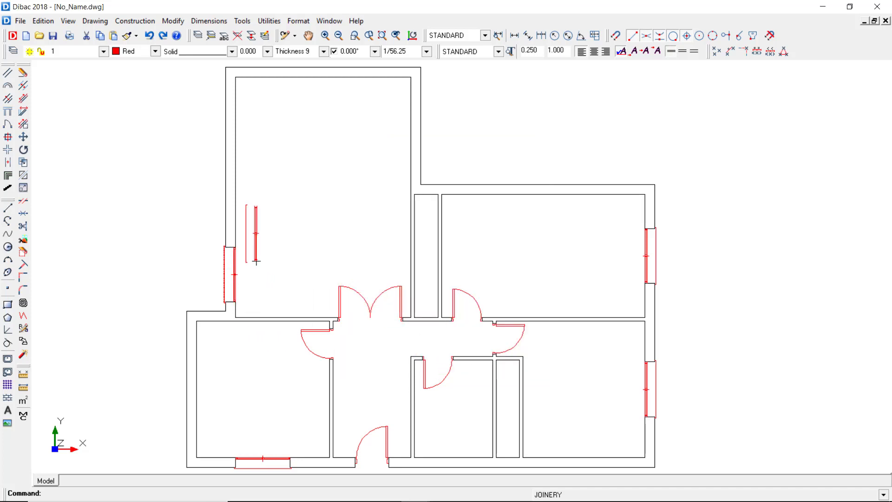
Insert a flashing board window 0.600 long at a fixed distance of 0.200 in the lower-middle room's bottom wall
right_click(285, 252)
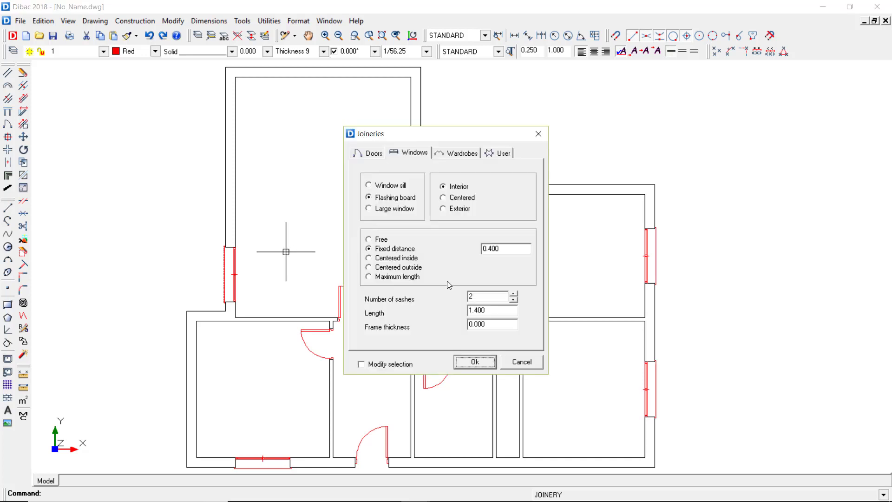
drag(486, 309, 461, 307)
text(0,6)
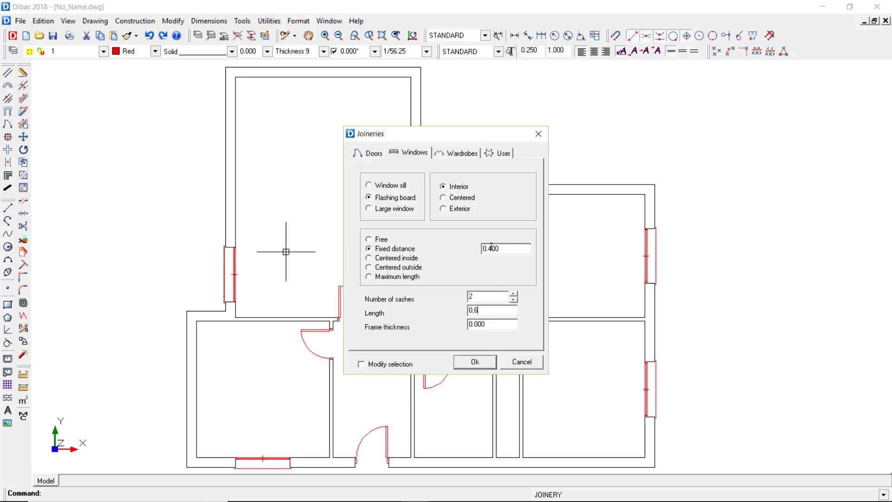
drag(486, 248, 520, 247)
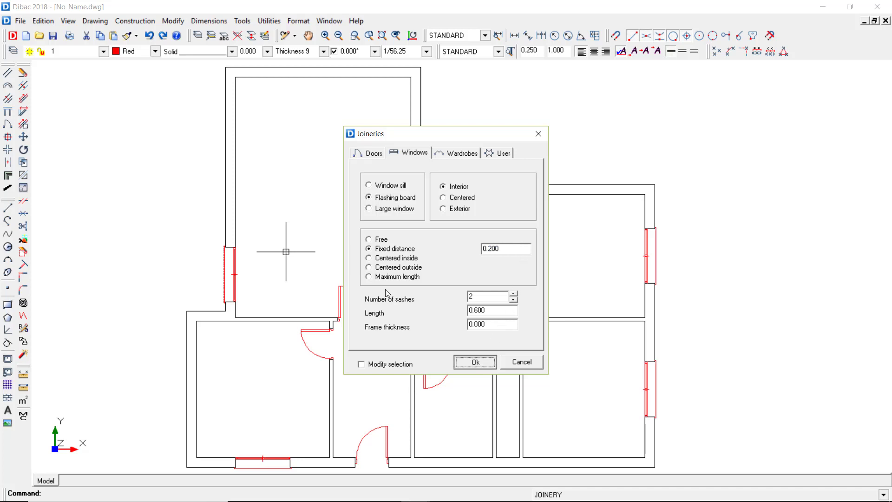
click(483, 361)
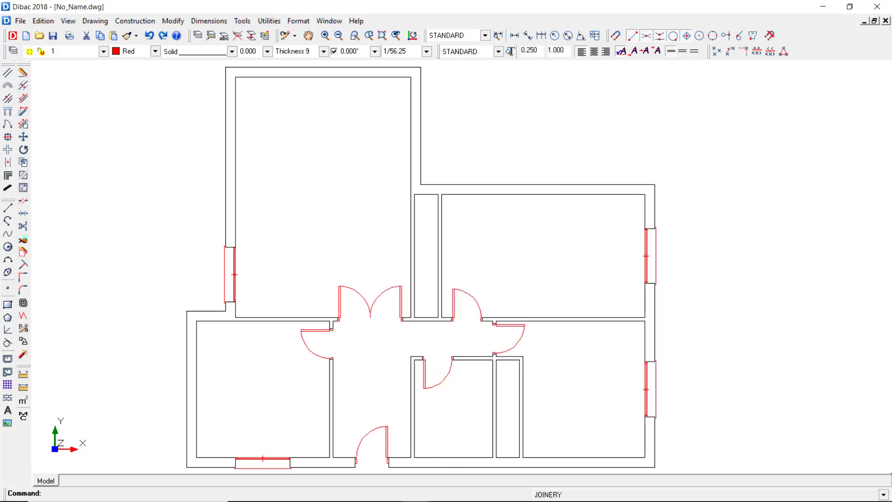
click(434, 457)
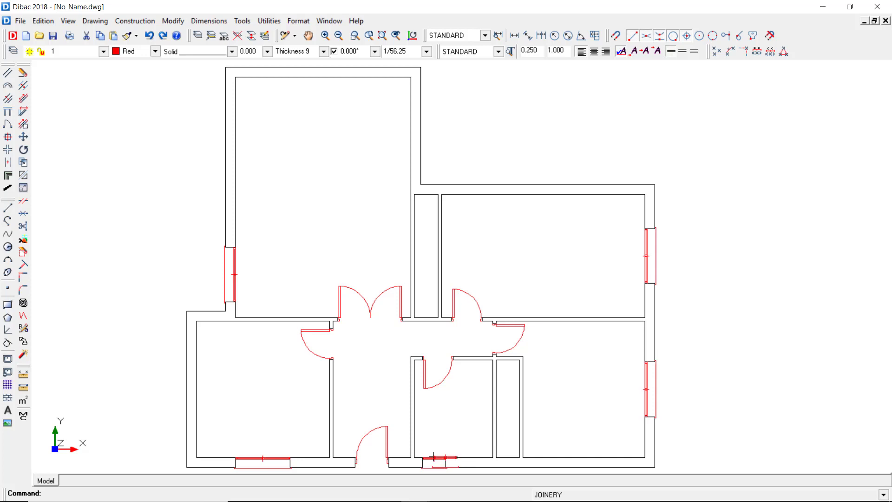
Insert a large window 1.800 long, centered inside, in the top wall of the upper-left room
right_click(460, 395)
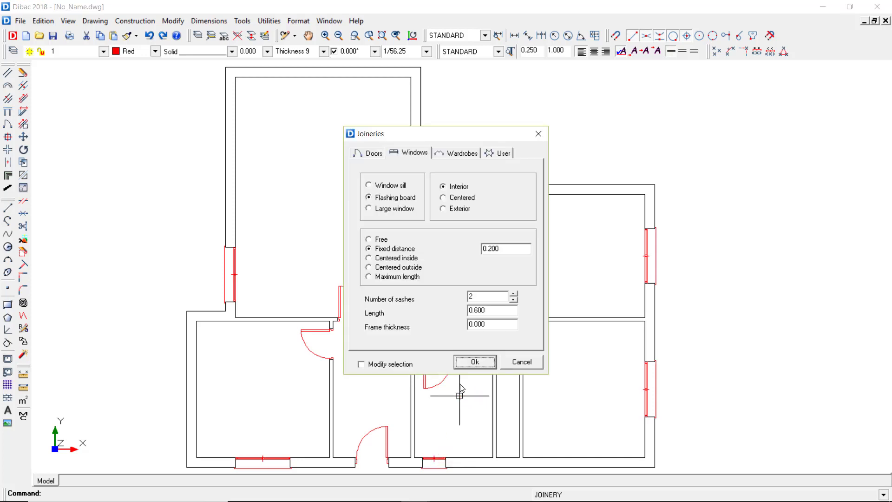
click(385, 209)
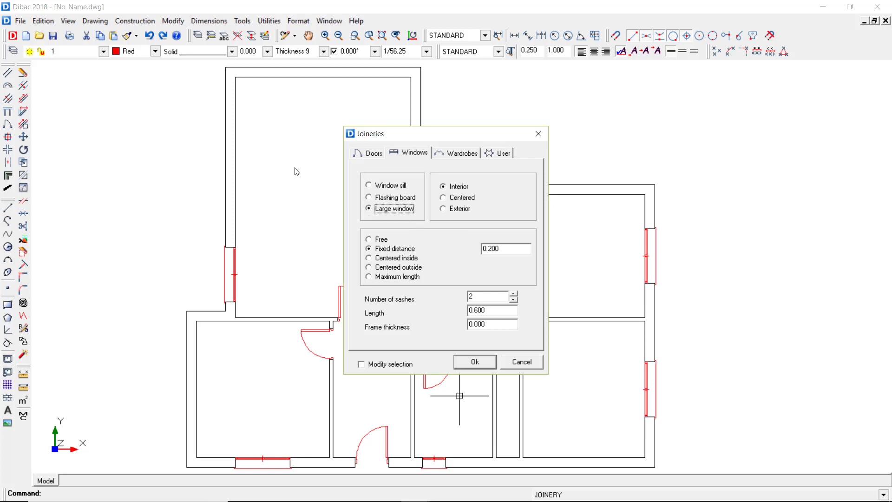
click(380, 257)
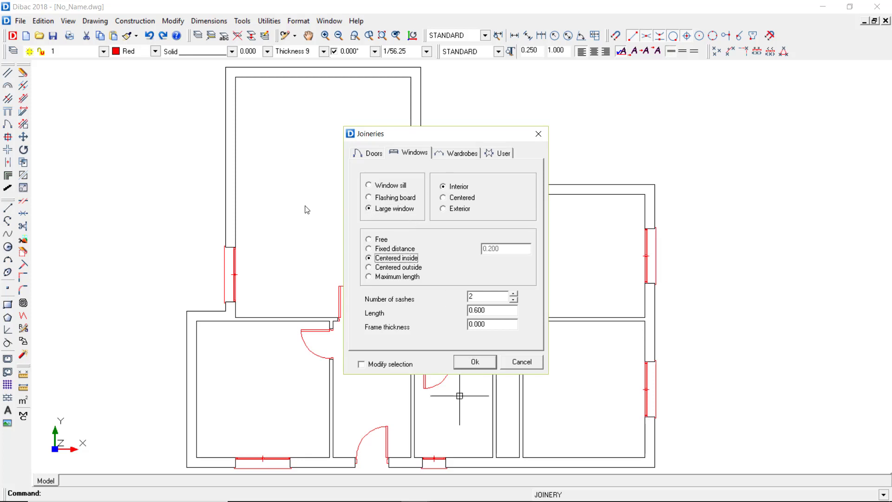
double_click(481, 310)
text(1.8)
key(Return)
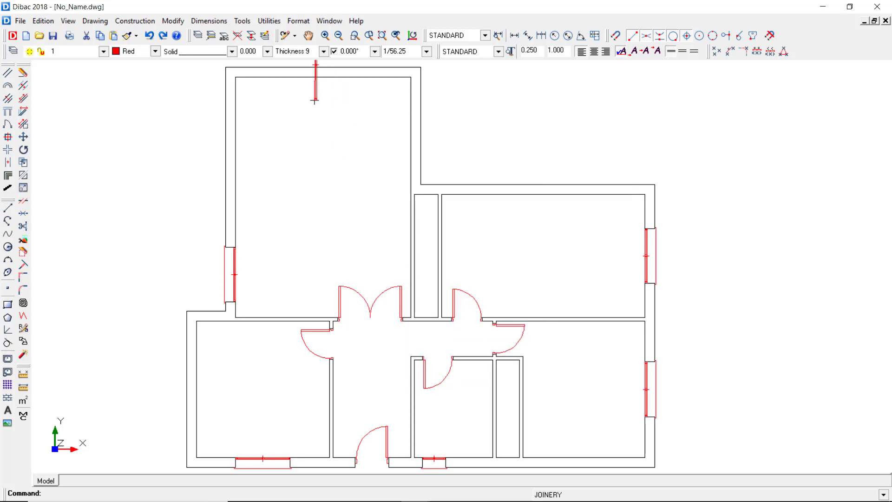
click(293, 75)
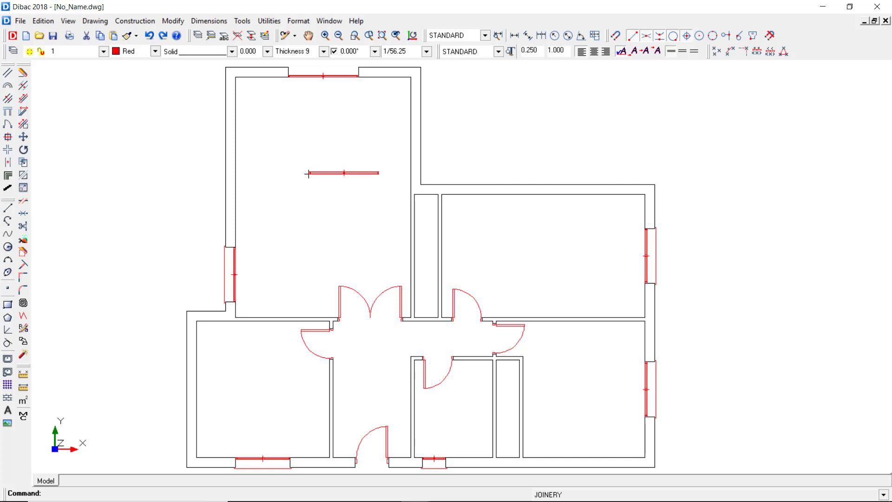
Insert wardrobes with hinged doors of size 0.400 in the closet walls of the upper-right and lower-right rooms
right_click(308, 174)
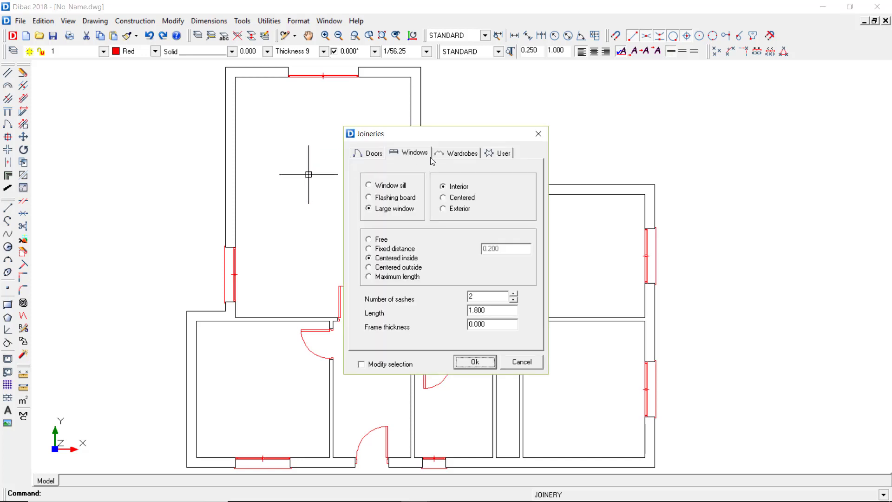
click(449, 155)
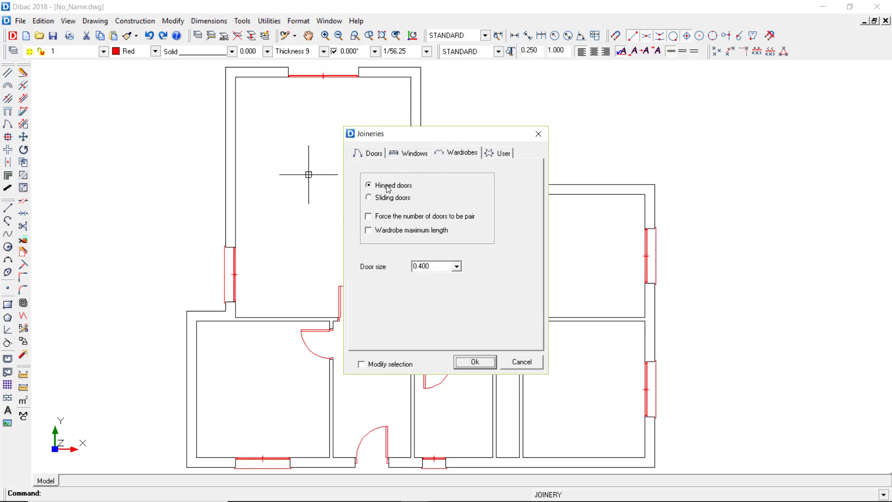
click(456, 266)
click(432, 278)
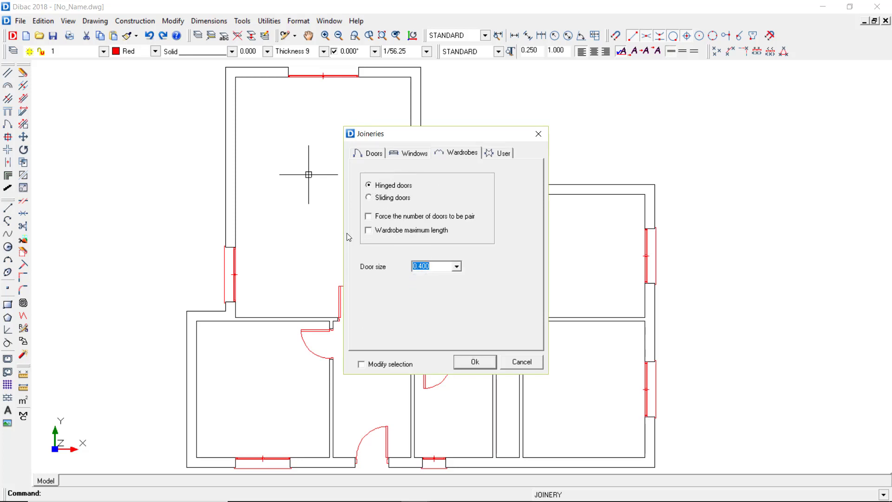
click(475, 362)
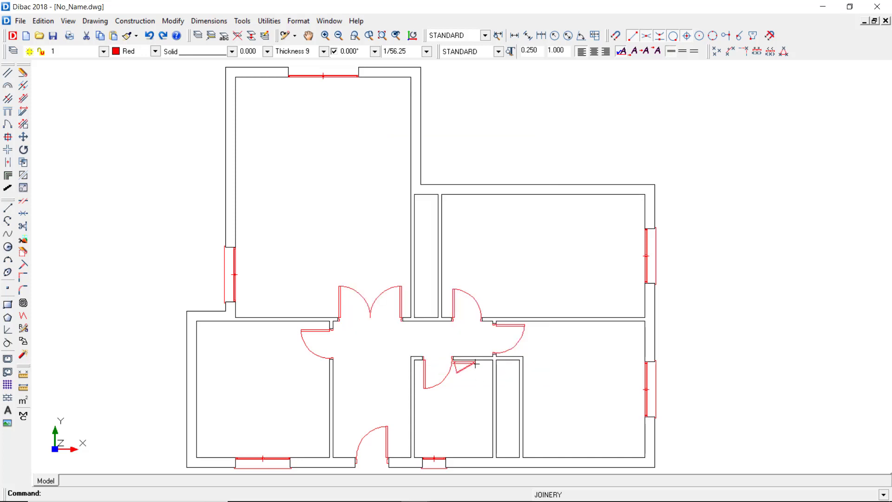
click(441, 244)
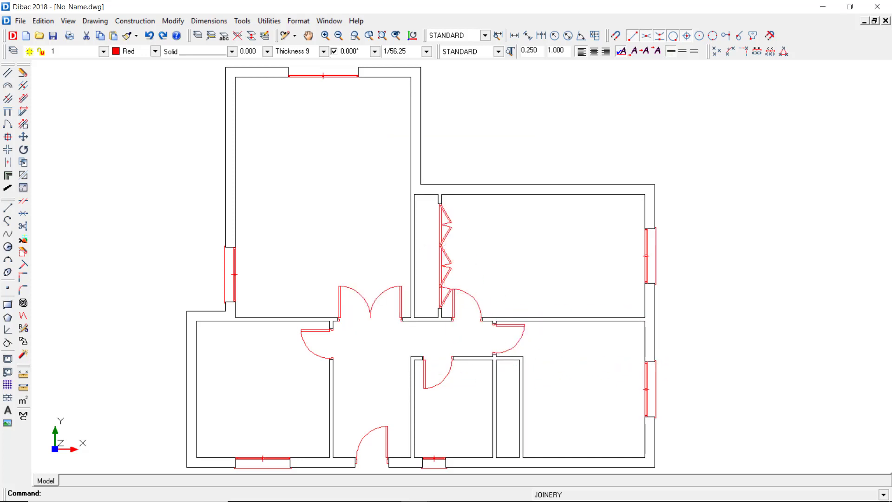
click(522, 377)
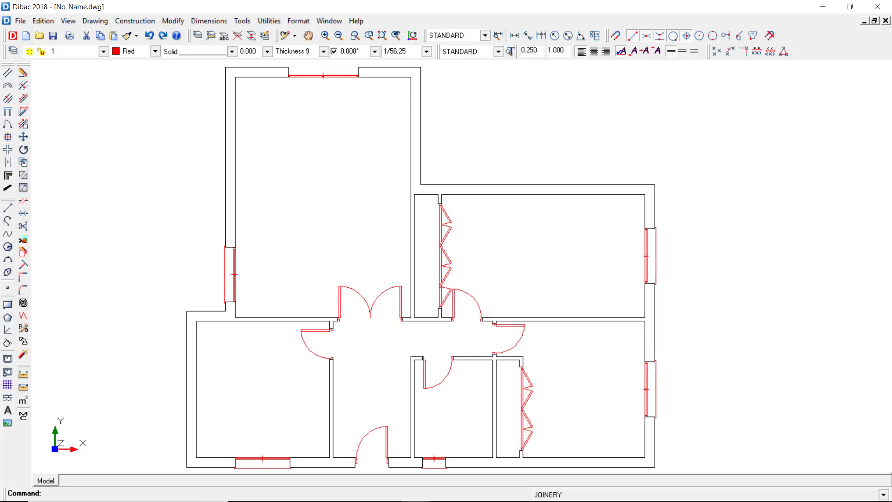
key(Escape)
Set up an area hatch with the Double scratch frame type and a spacing of 0.3
click(6, 400)
click(544, 220)
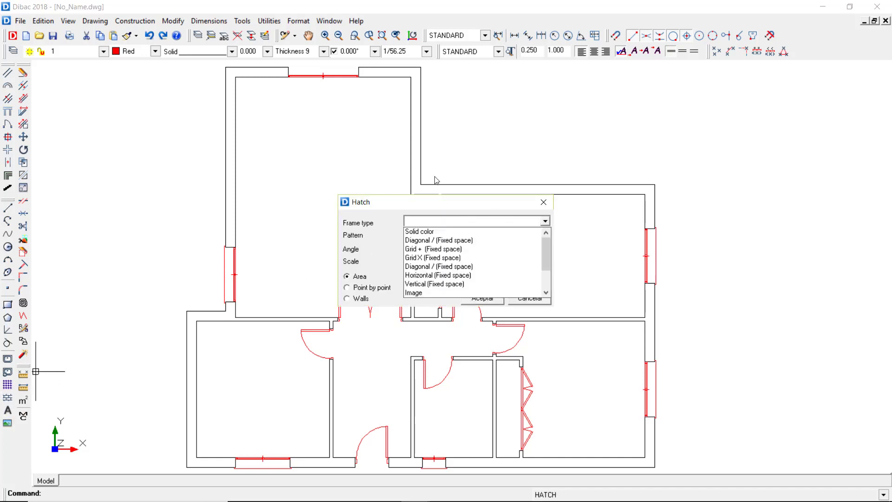
scroll(547, 246, down, 2)
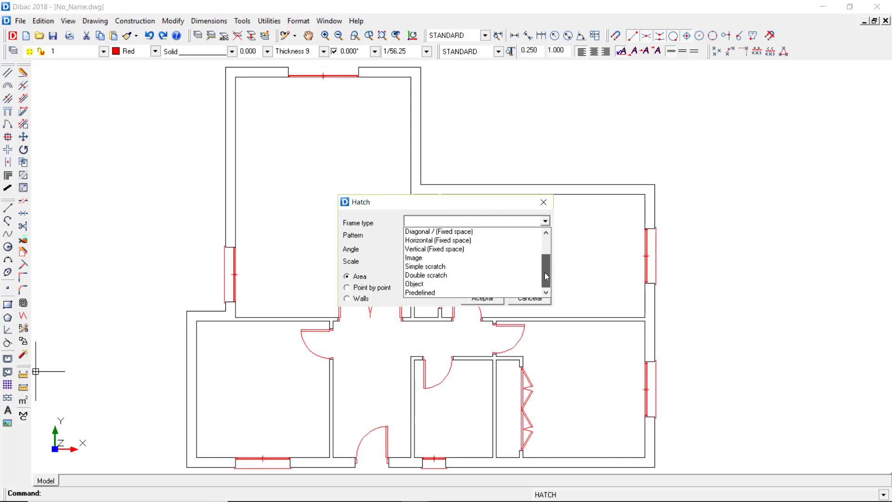
click(427, 275)
double_click(408, 246)
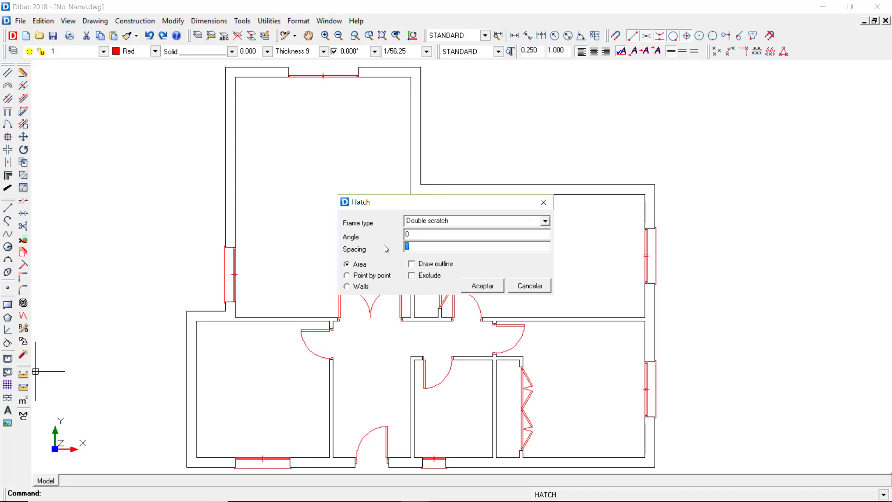
text(0,3)
click(483, 287)
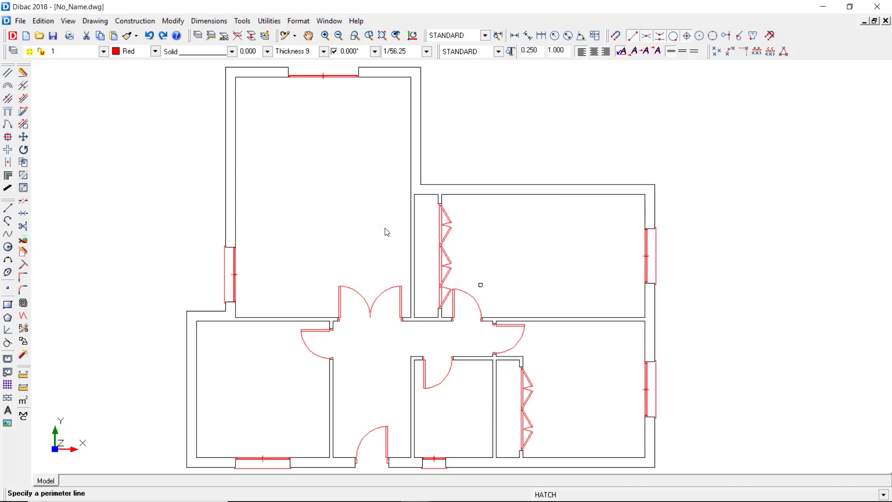
Set the color to Magenta and hatch the lower-left room and the lower-middle room
click(156, 51)
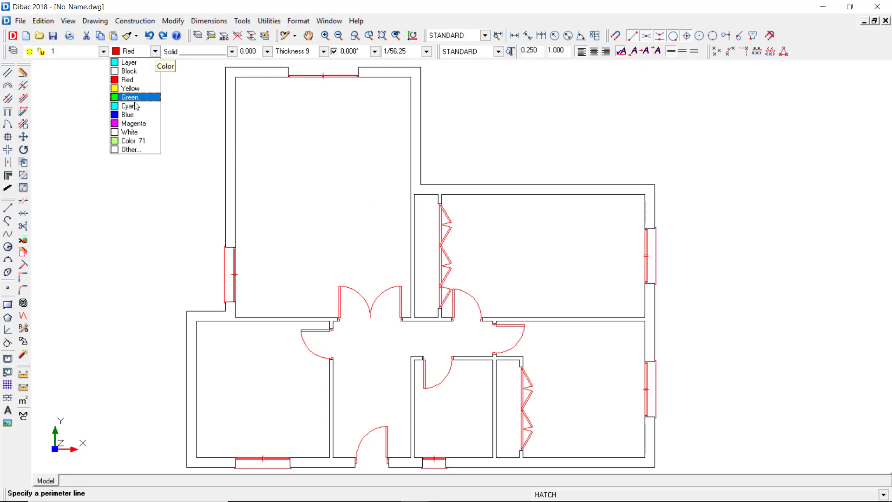
click(135, 123)
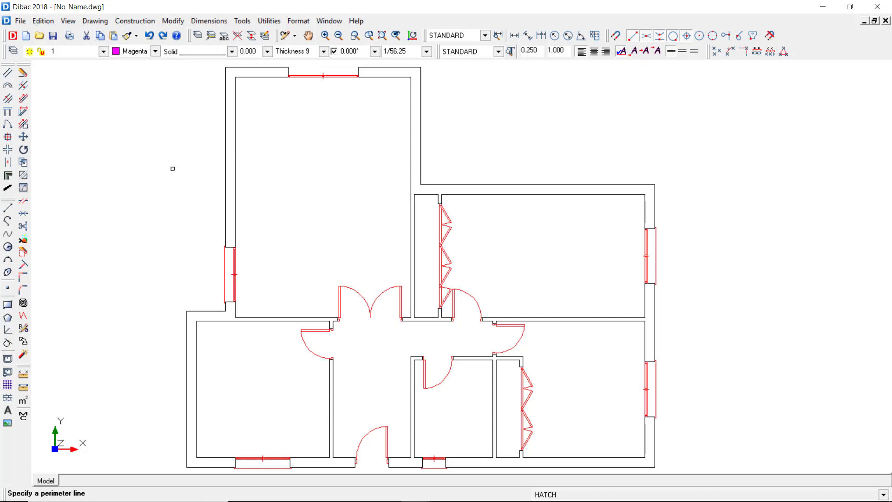
click(219, 321)
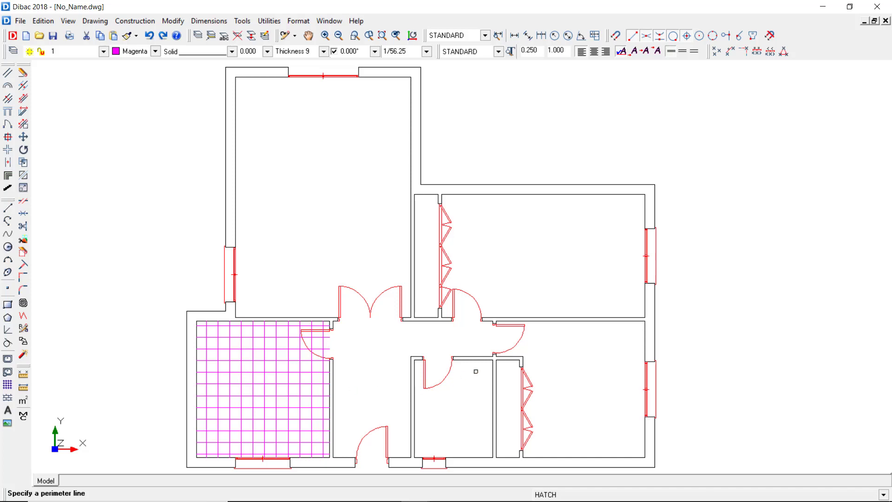
click(478, 360)
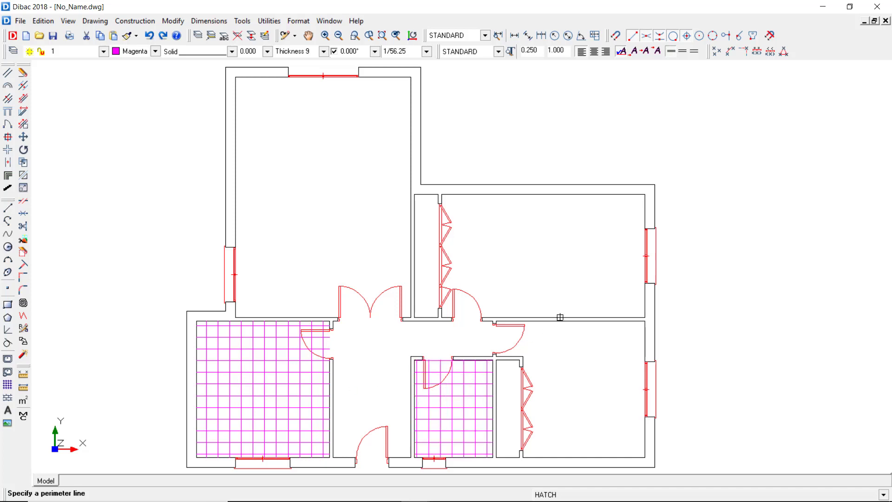
Hatch the upper-right room with the same pattern, end the command and delete that hatch
click(560, 318)
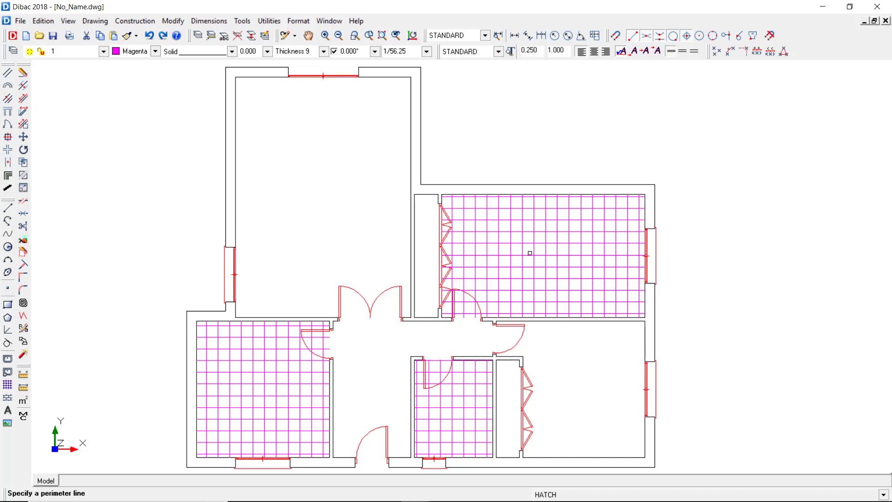
key(Return)
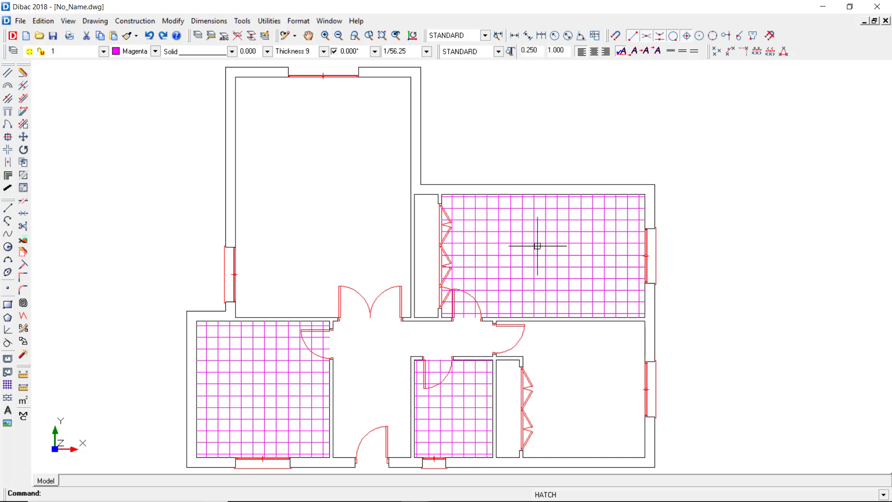
key(Delete)
click(538, 244)
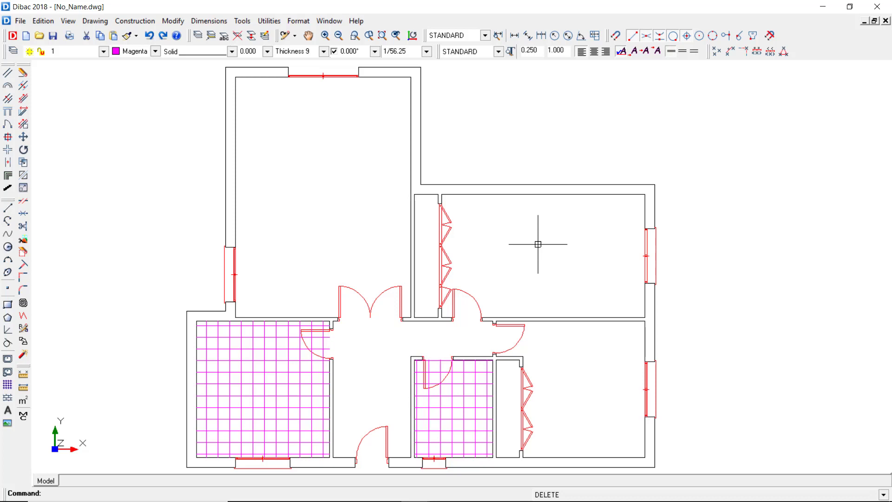
Deactivate the Hatch element type in the active elements settings to hide the room hatches
click(269, 22)
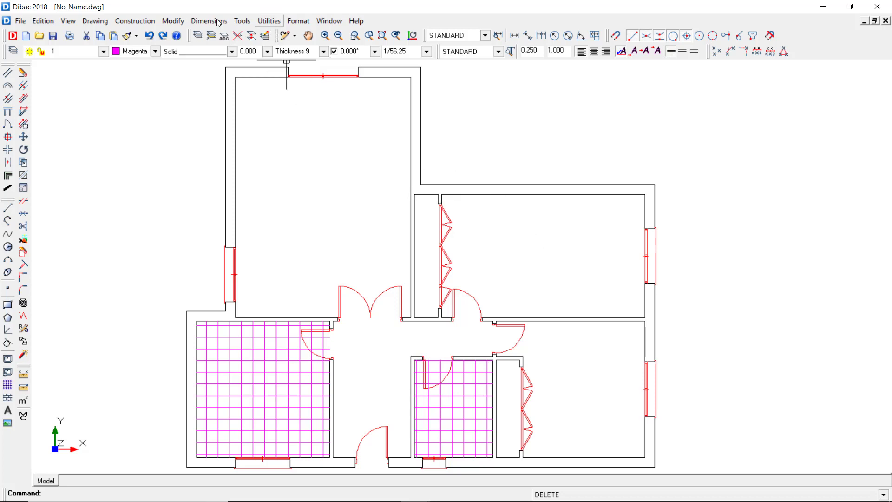
click(279, 35)
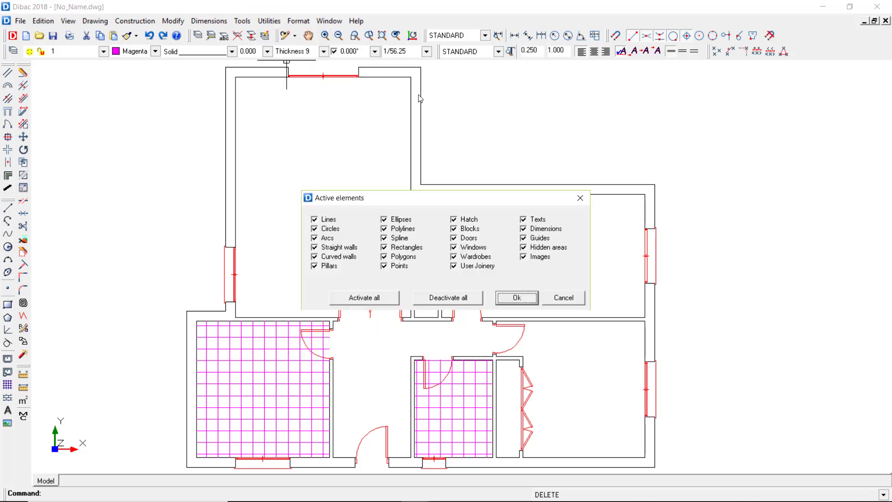
click(454, 221)
click(514, 296)
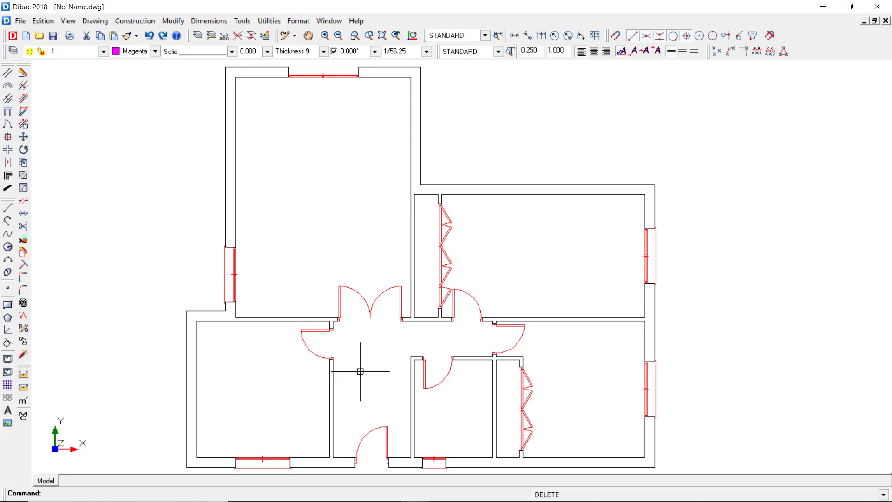
Calculate the enclosed area of the upper-left room with the color set to Blue and place its area label inside the room
click(24, 400)
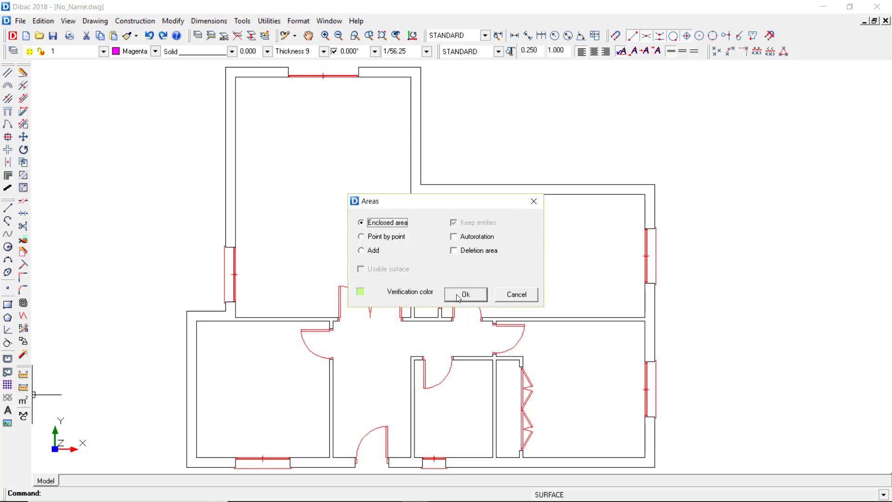
click(361, 236)
key(Return)
click(155, 51)
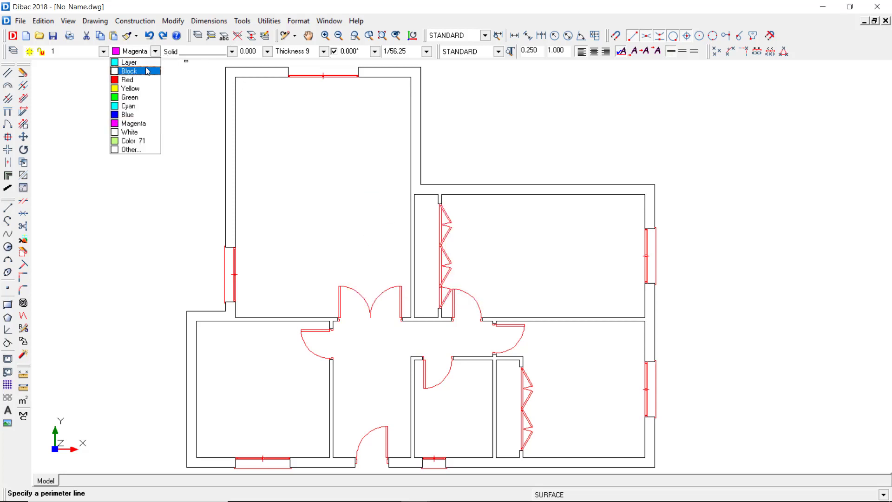
click(132, 112)
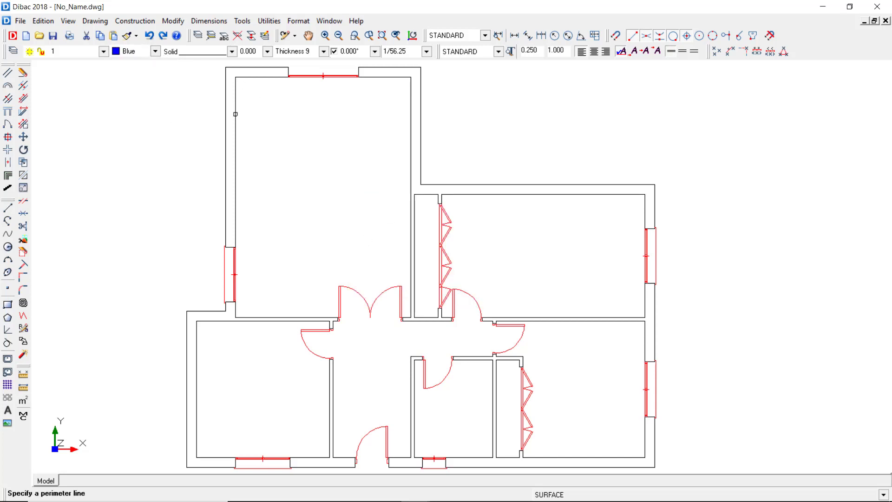
click(235, 114)
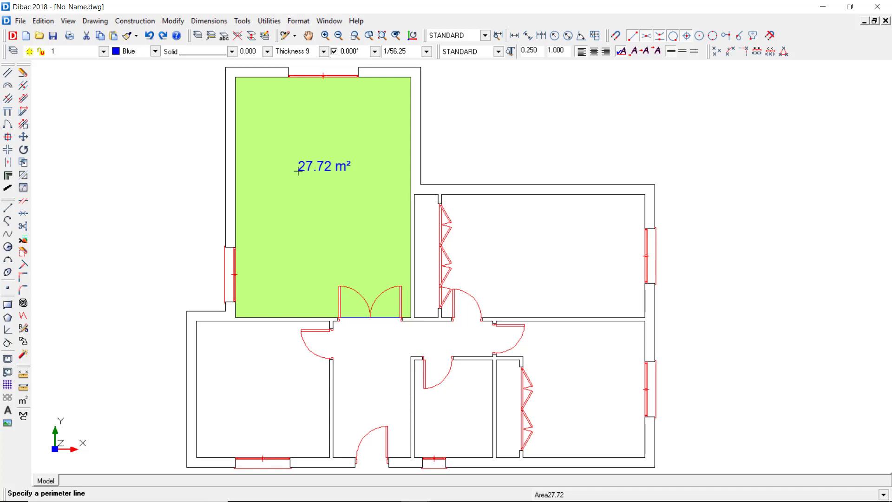
click(296, 151)
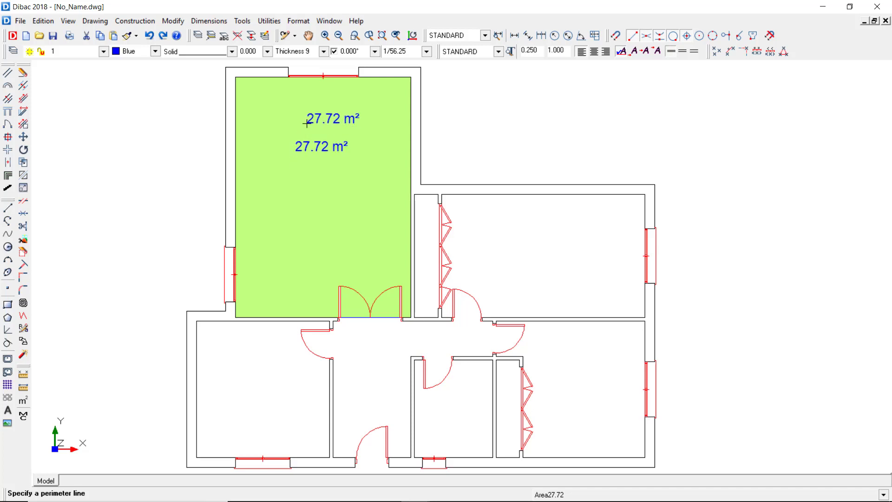
right_click(306, 123)
Calculate the enclosed areas of the upper-right and lower-left rooms and place an area label inside each
click(582, 191)
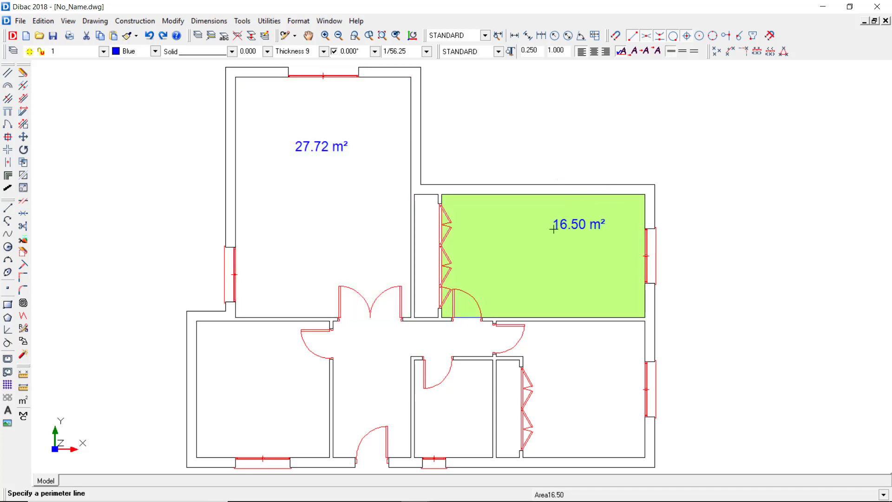
click(520, 257)
right_click(381, 268)
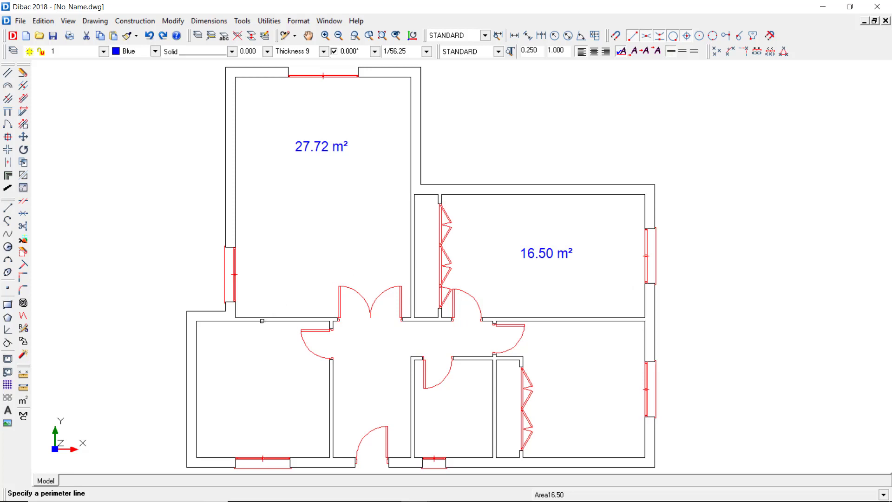
click(262, 320)
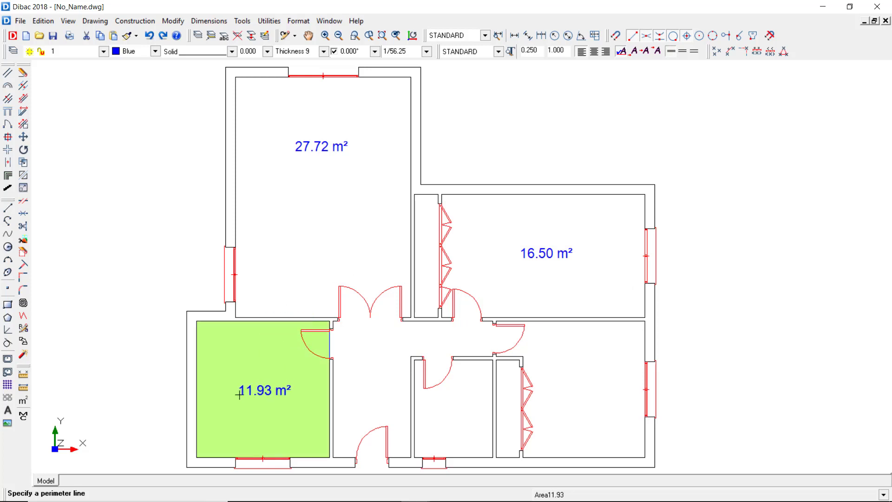
click(239, 394)
right_click(239, 350)
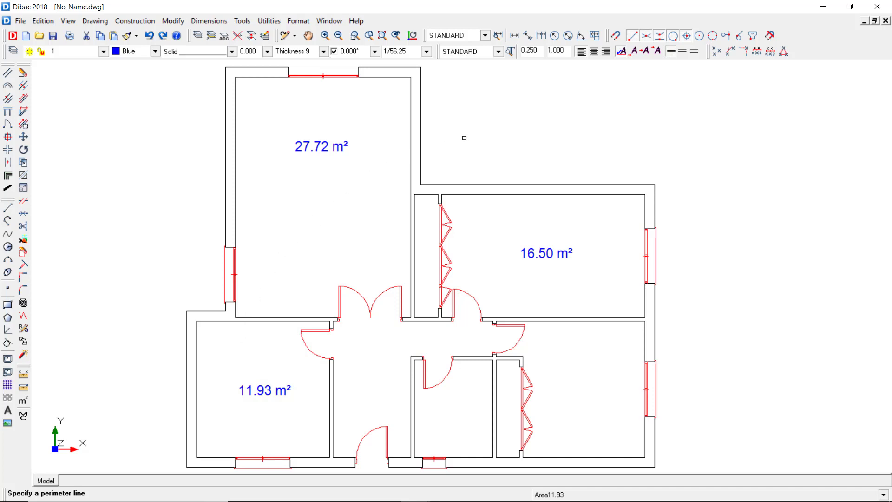
Deactivate the Texts element type in the active elements settings to hide the area labels
click(247, 21)
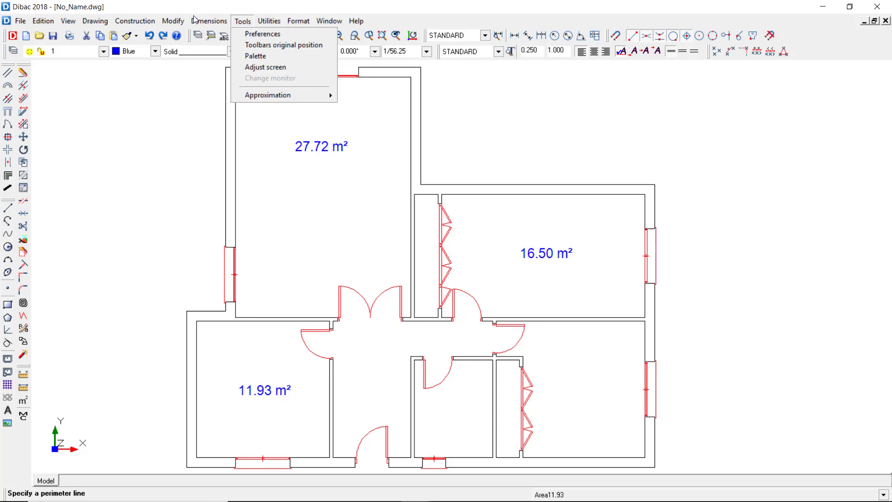
click(272, 34)
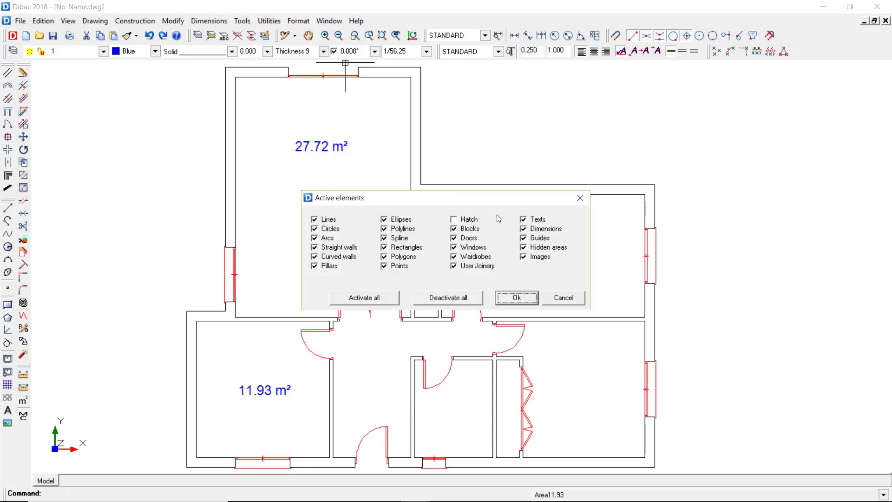
click(523, 219)
click(517, 297)
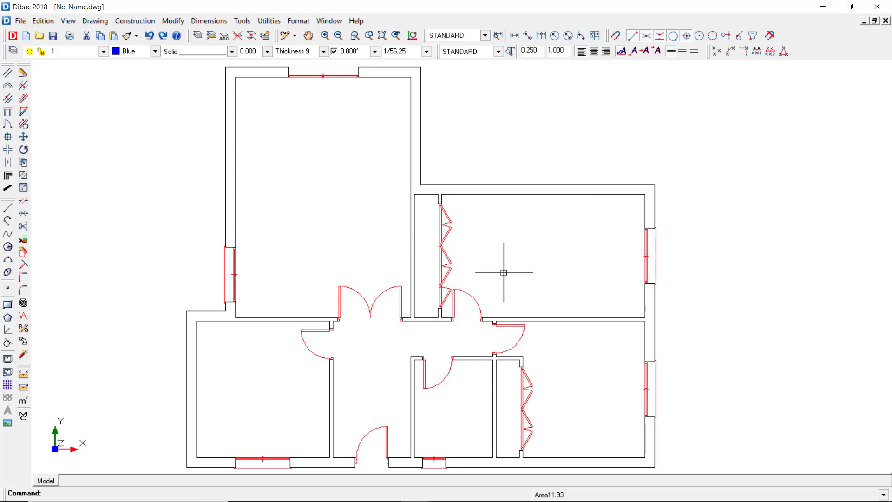
Create a dimension style named Interior TEST with a minimum thickness of 0.26
click(497, 35)
click(544, 120)
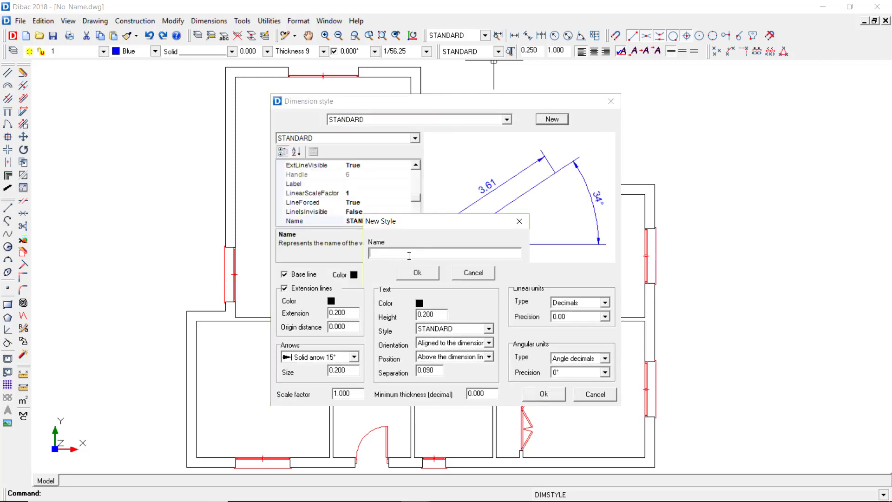
text(Interior TEST)
click(420, 272)
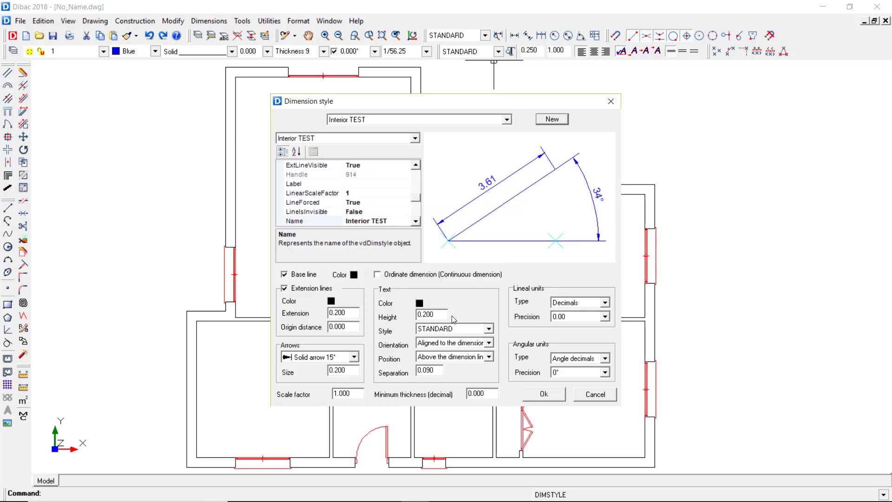
double_click(492, 392)
text(0,26)
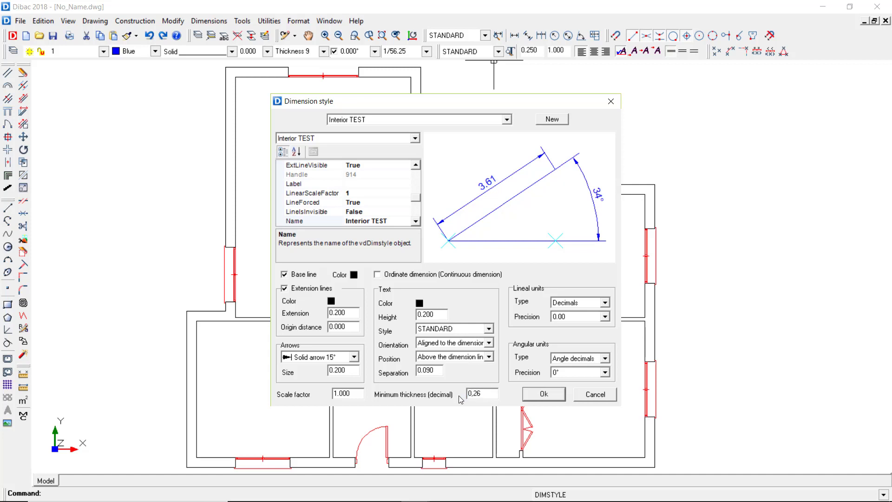
key(Return)
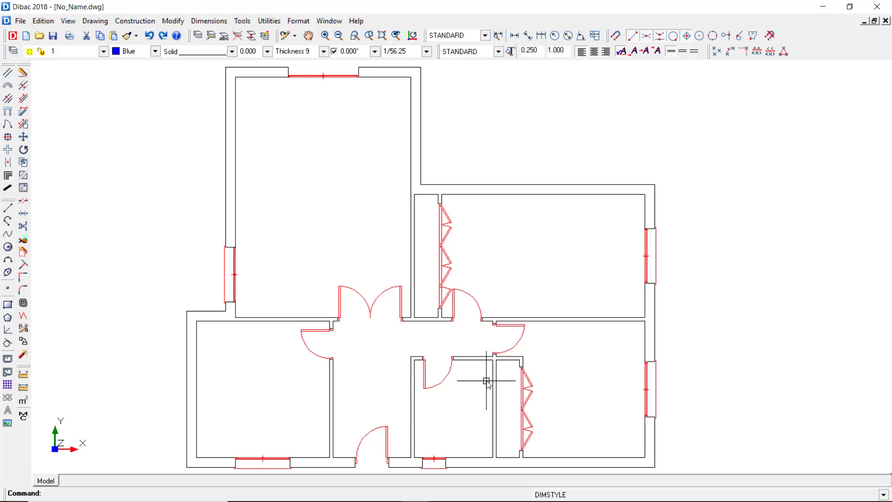
Make Interior TEST the current dimension style and automatically dimension the upper-left room's interior width
click(484, 35)
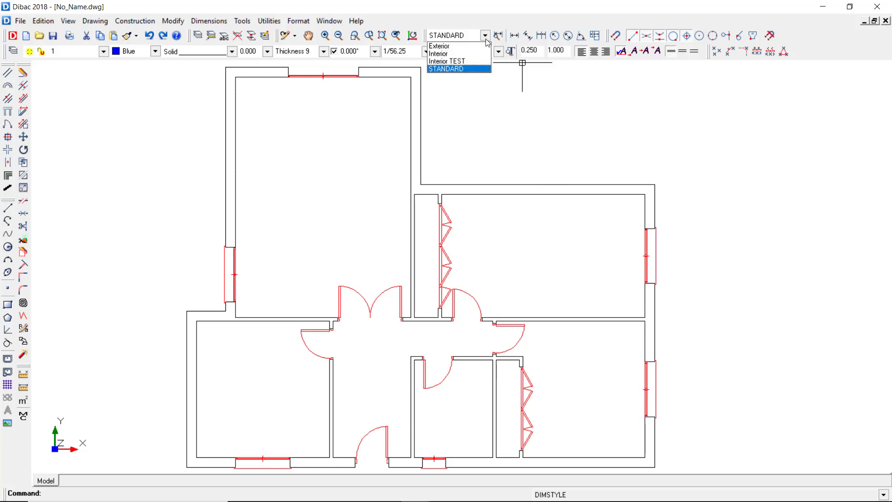
click(472, 61)
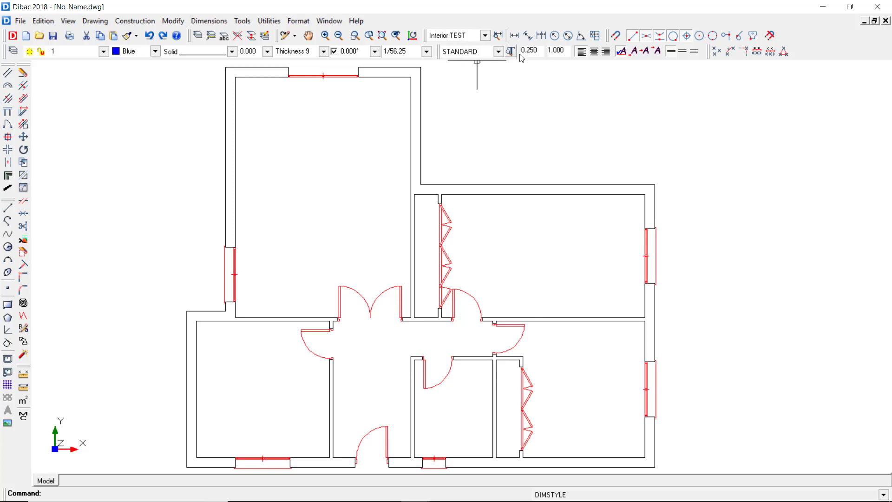
click(595, 36)
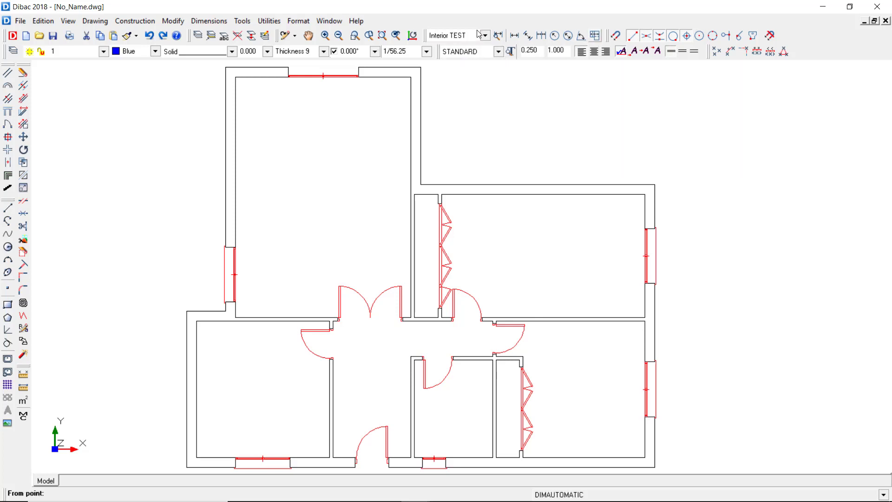
click(177, 151)
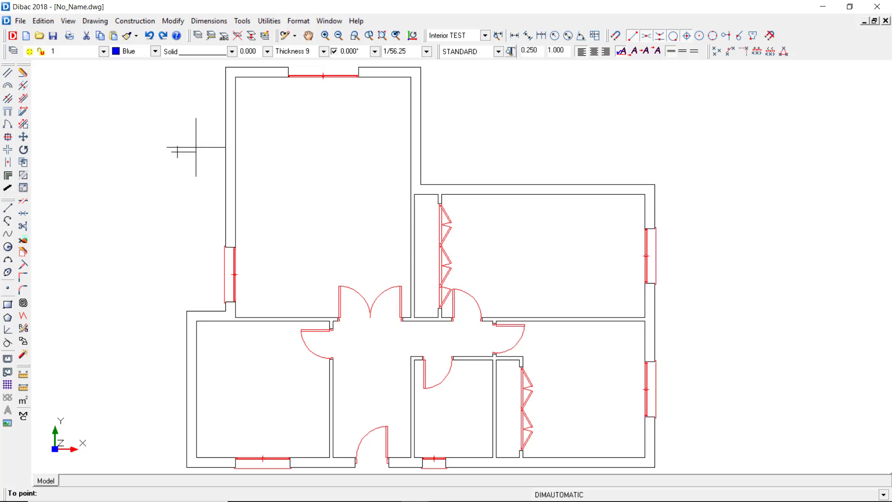
click(465, 139)
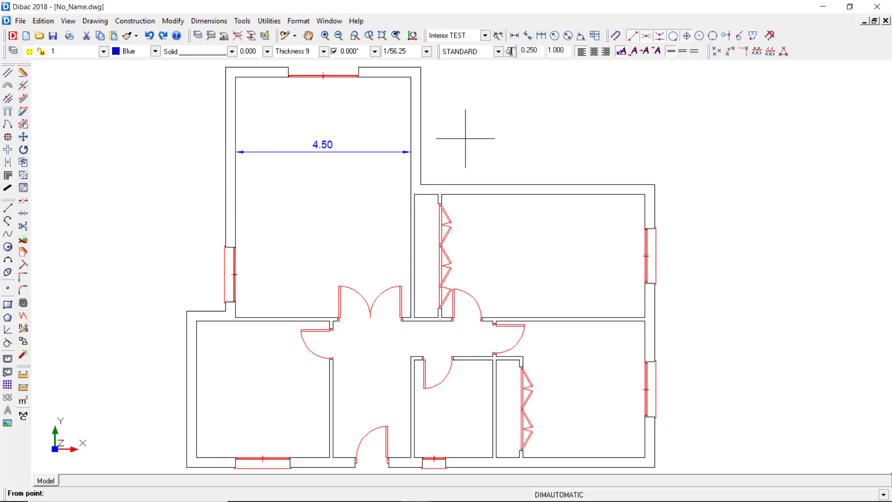
Add automatic dimensions vertically through the two right-hand rooms and horizontally across all the lower rooms, including the wardrobe, and end the command
click(582, 151)
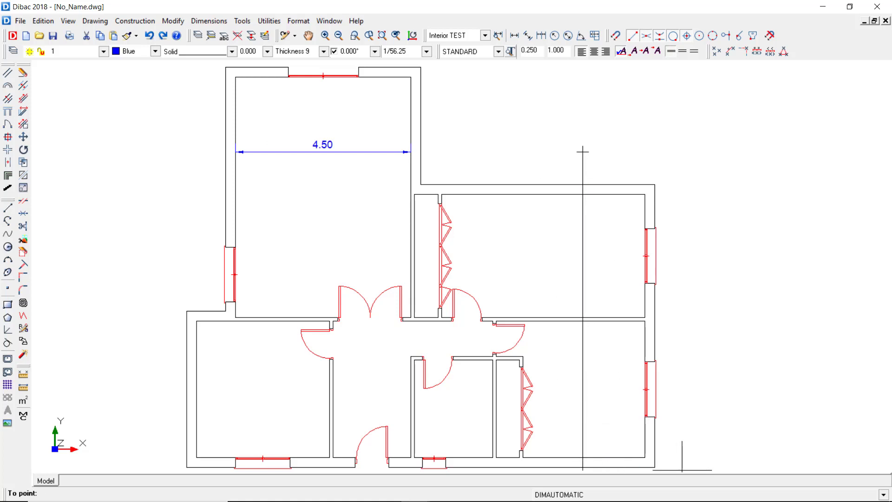
click(583, 151)
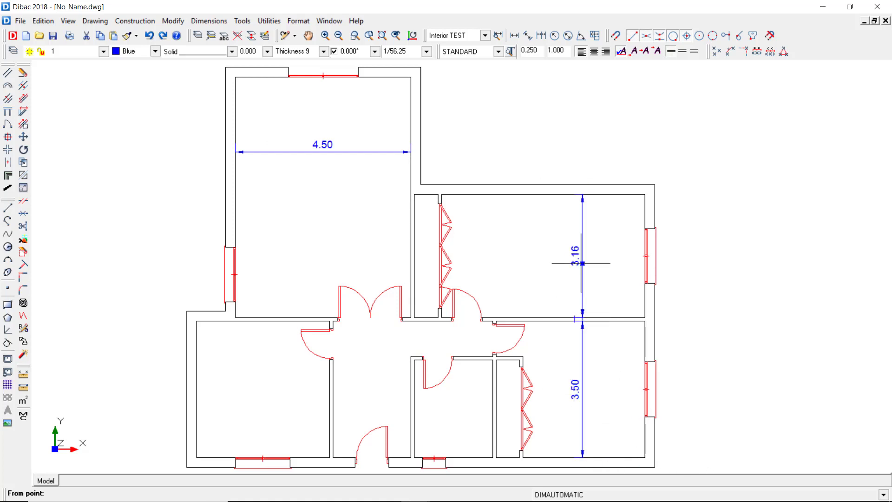
click(158, 425)
click(701, 421)
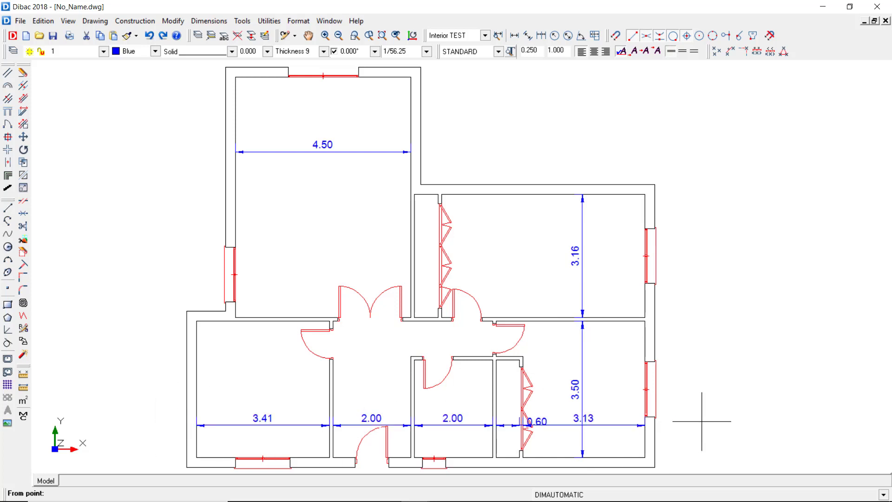
right_click(504, 405)
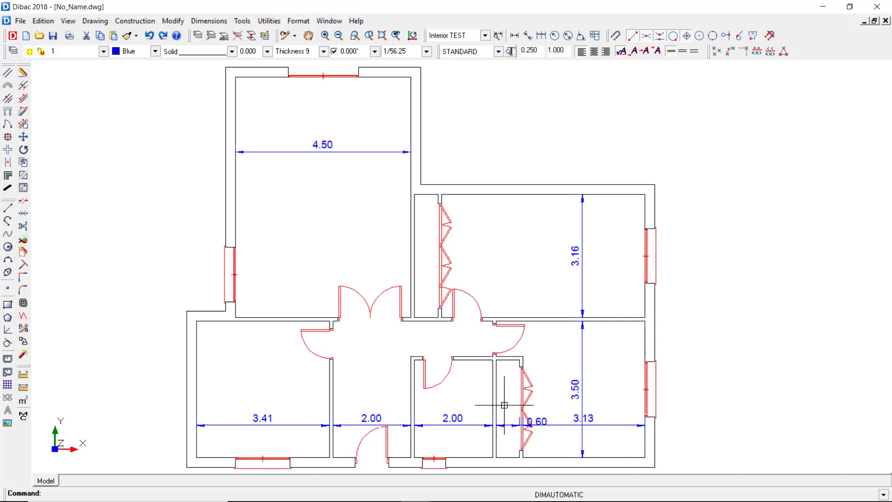
Delete the 0.60 dimension across the lower-right wardrobe
click(522, 424)
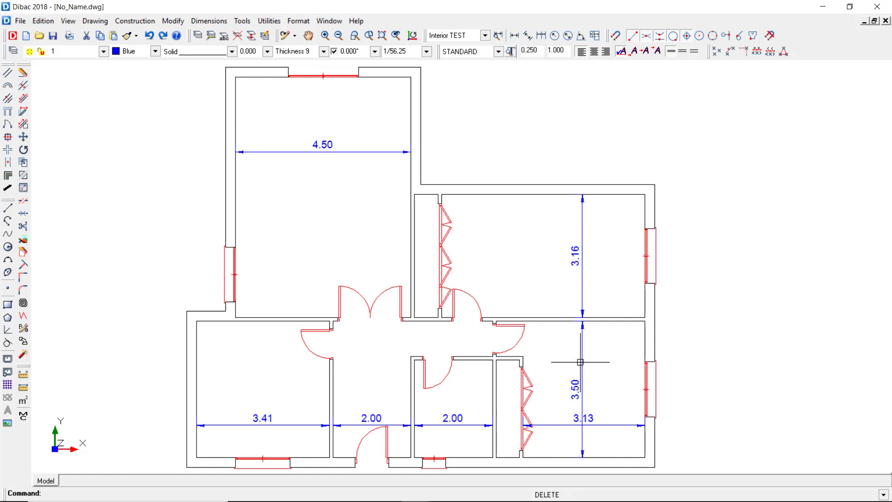
click(579, 390)
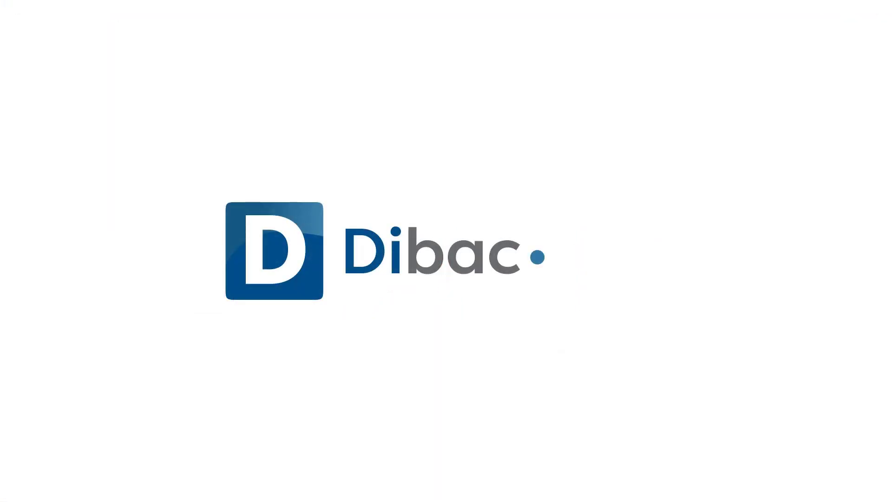